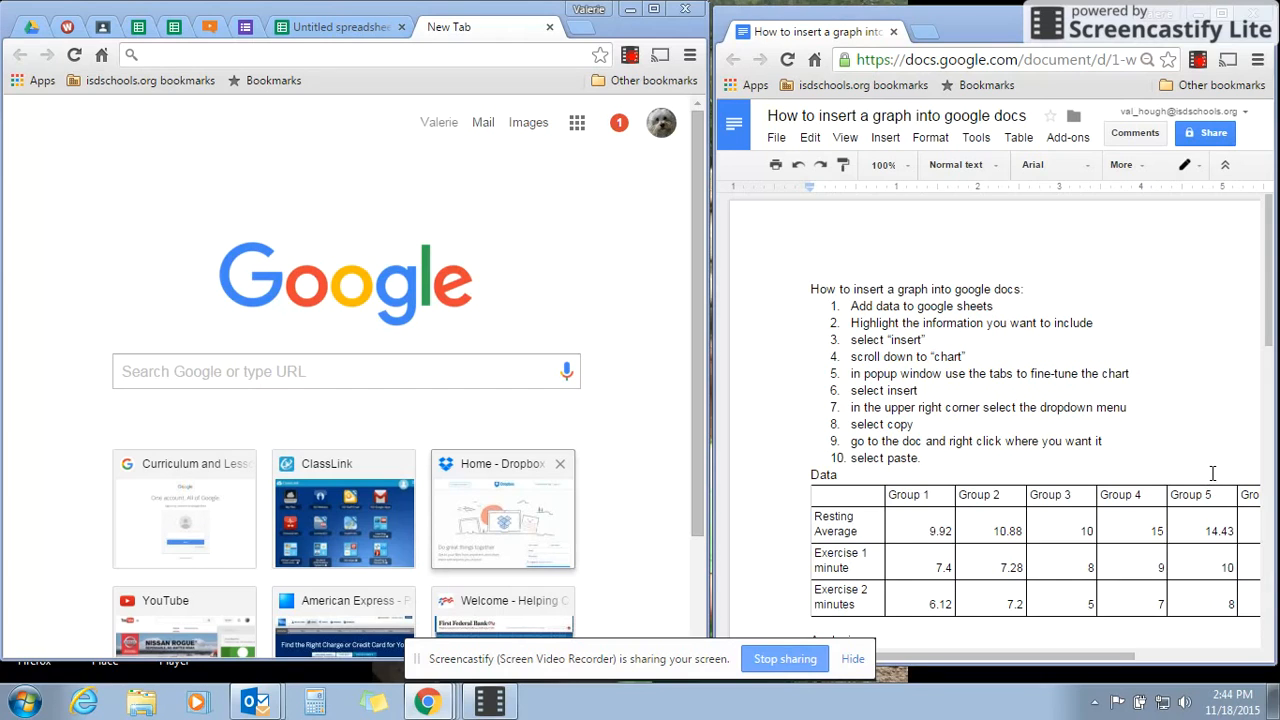
scroll(1194, 453, down, 1)
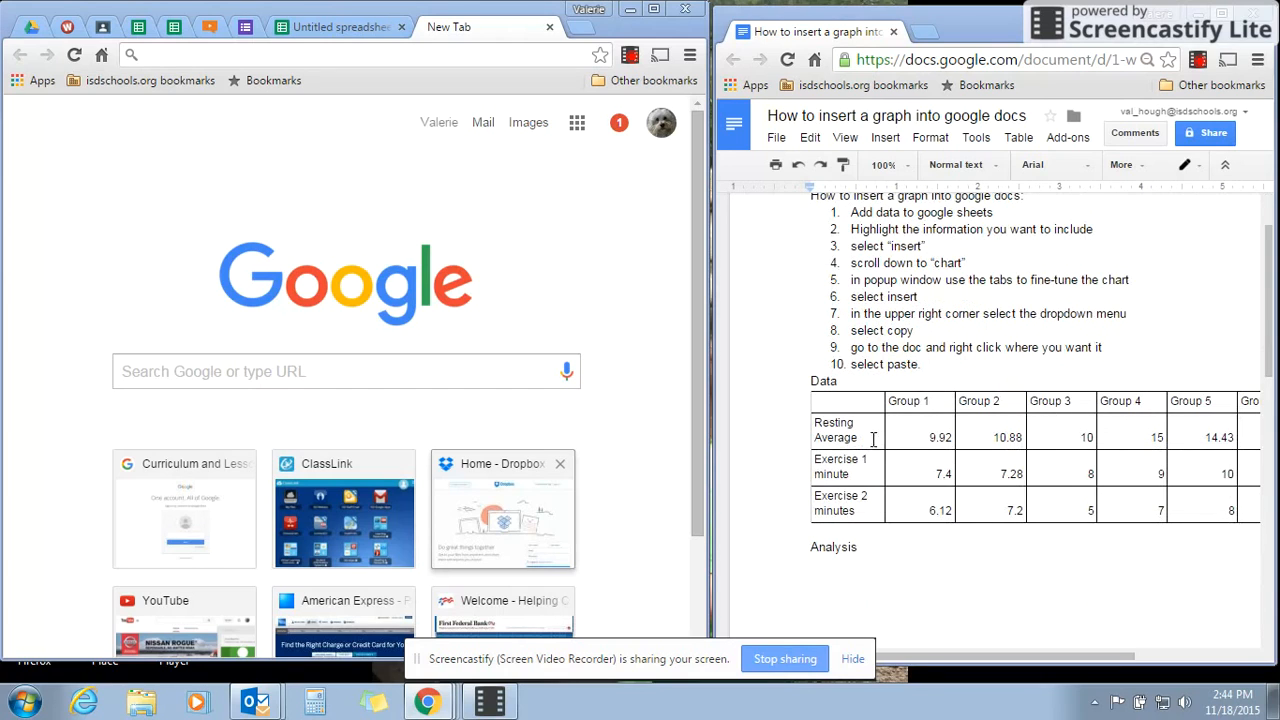
click(1019, 140)
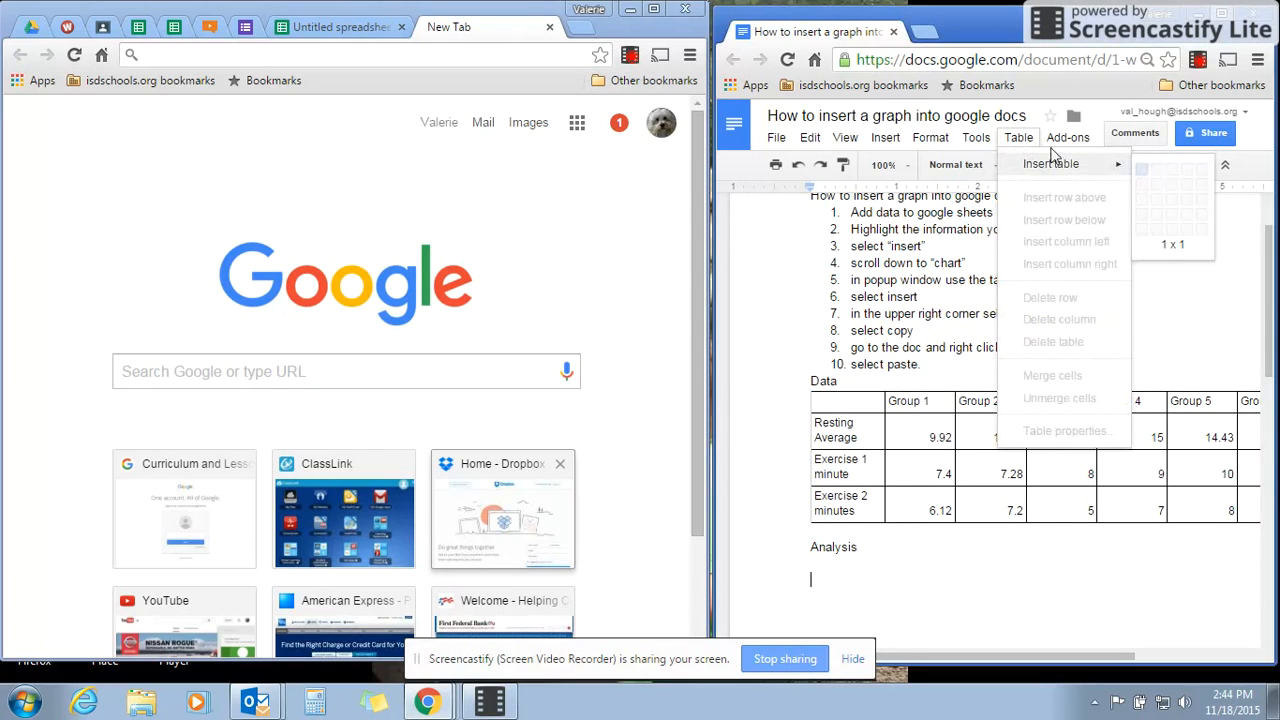
click(880, 285)
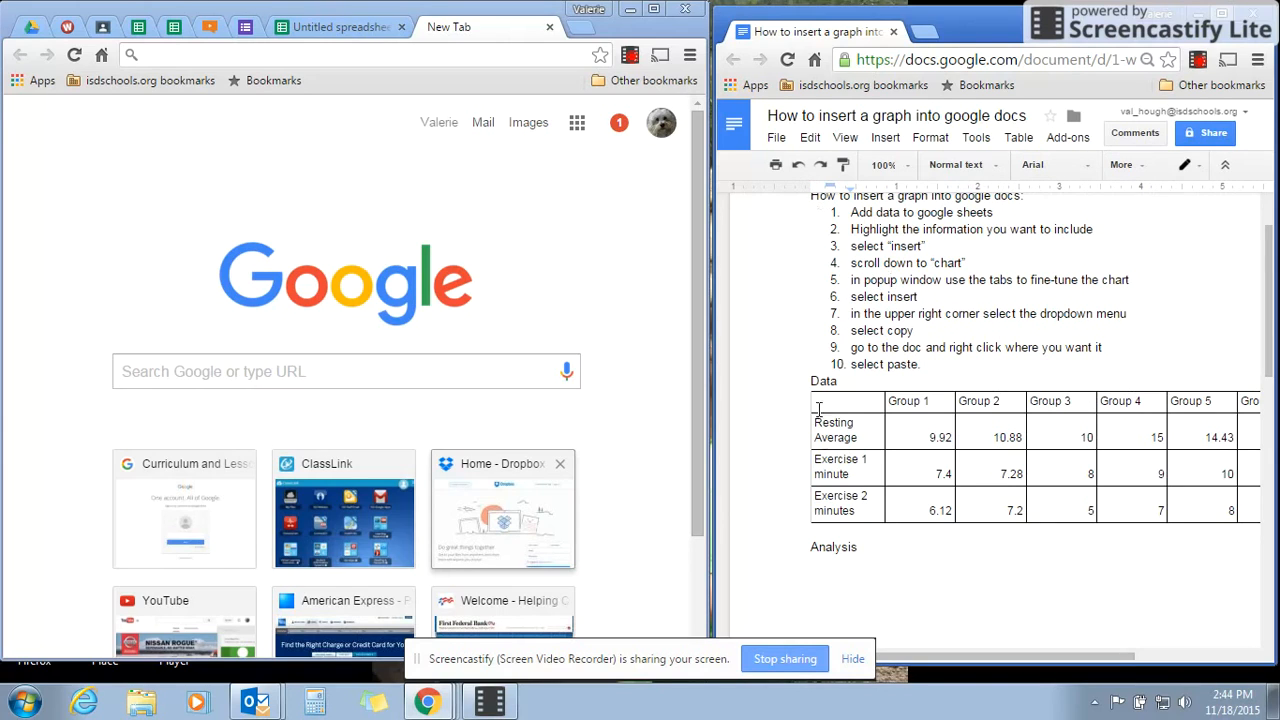
scroll(832, 443, down, 1)
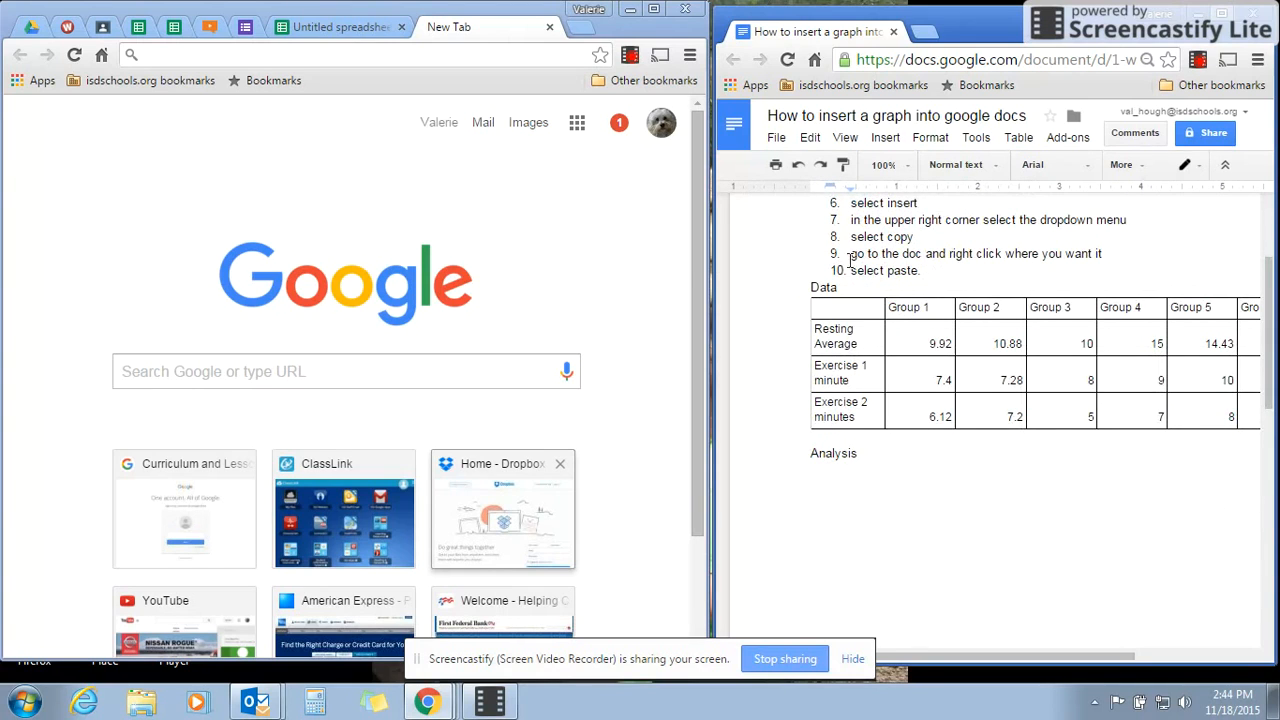
Start a new chart from the data range A2:G5 in the untitled spreadsheet, widening the window to fit the whole chart preview
click(340, 27)
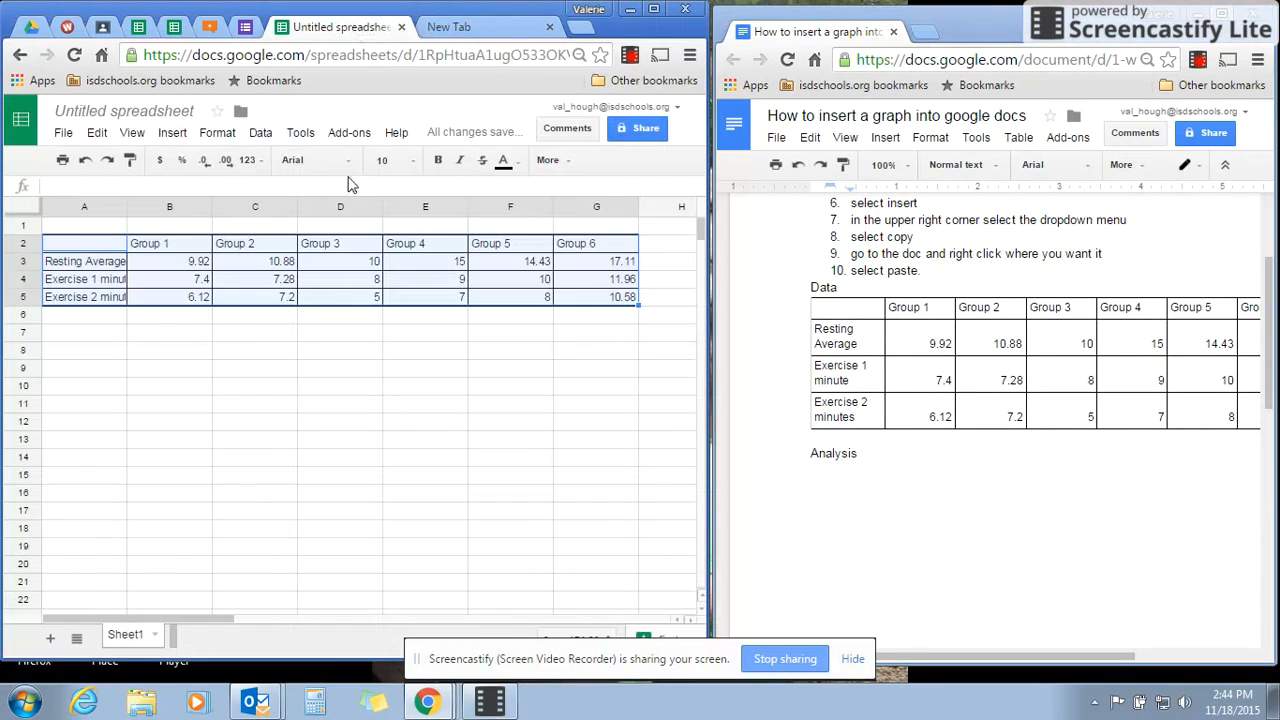
click(245, 388)
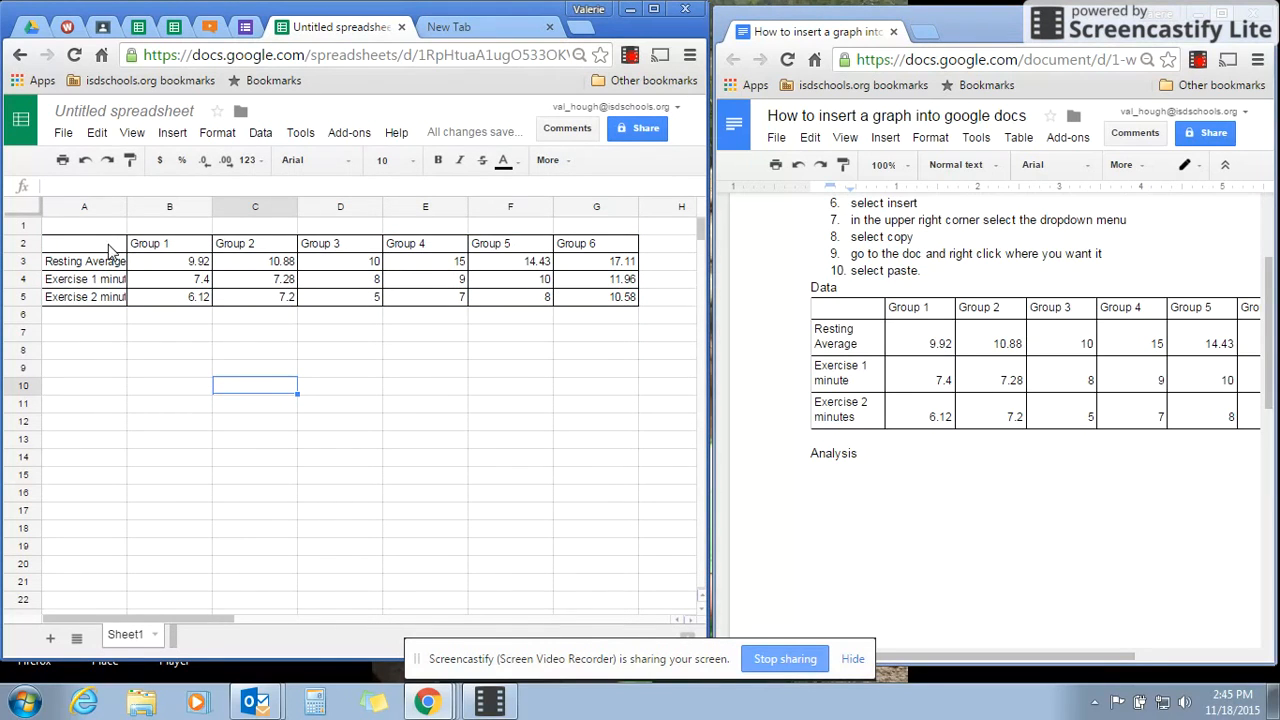
drag(110, 250, 590, 300)
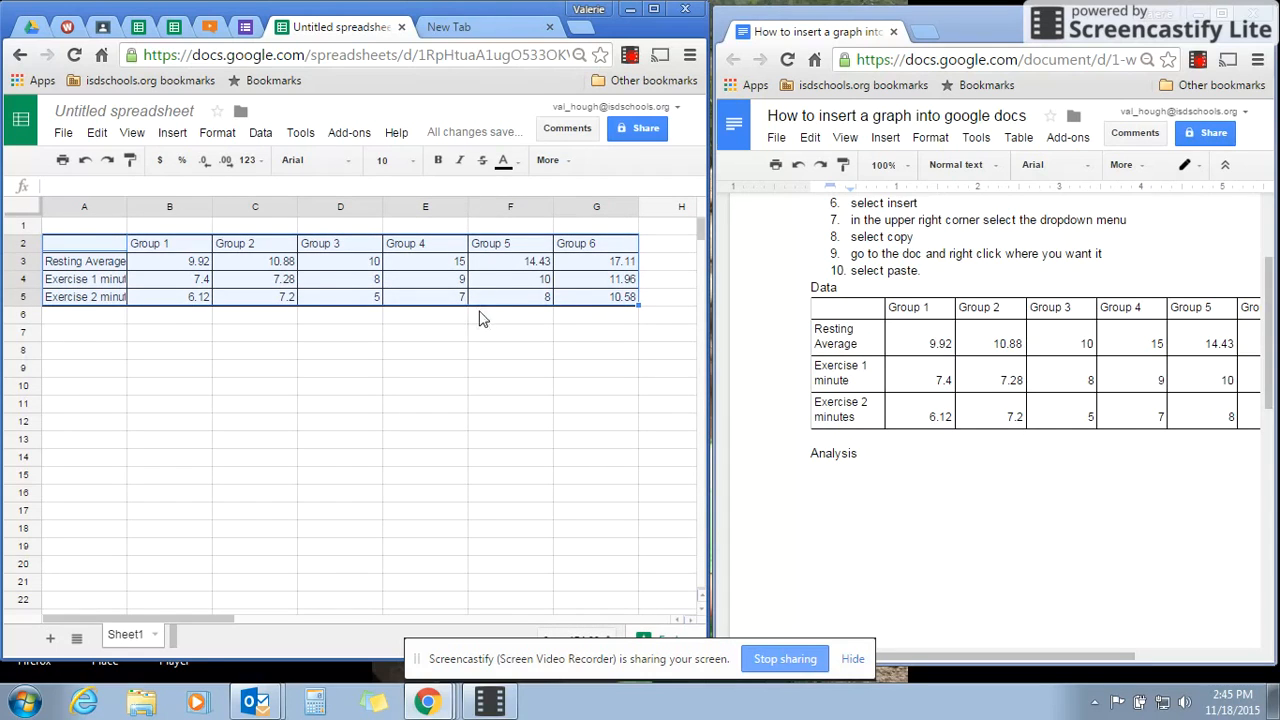
click(174, 133)
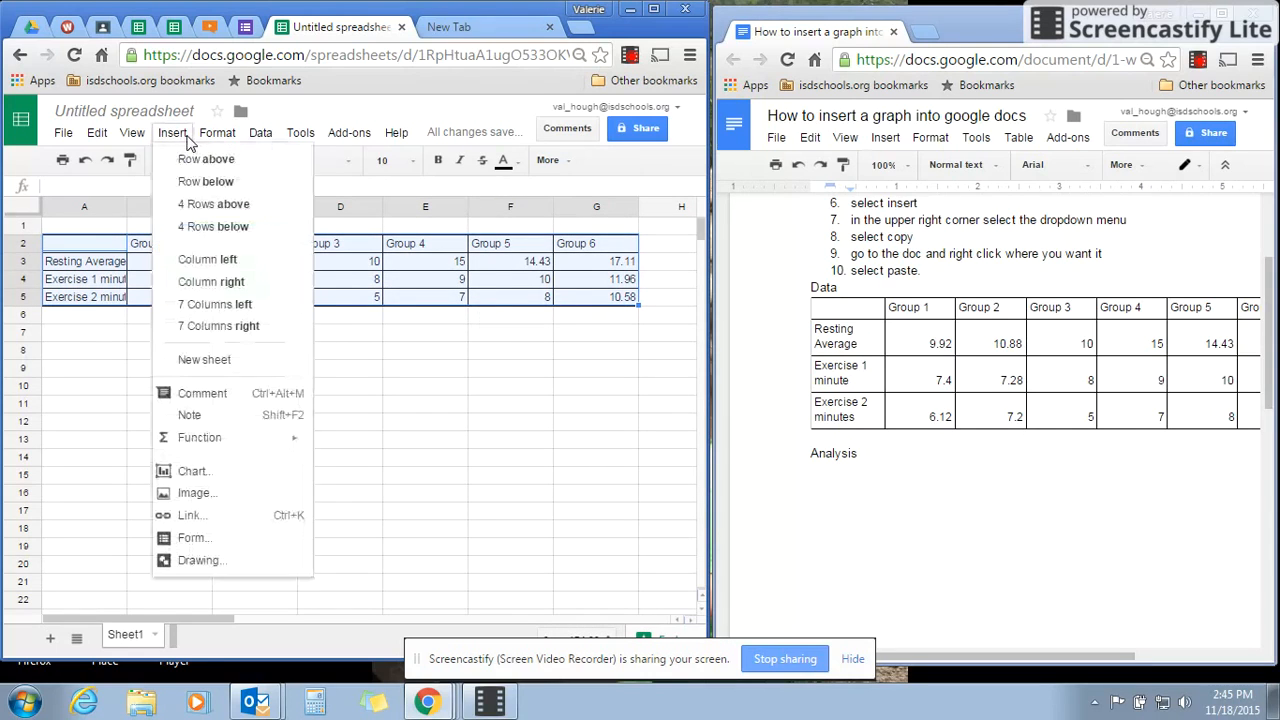
click(200, 470)
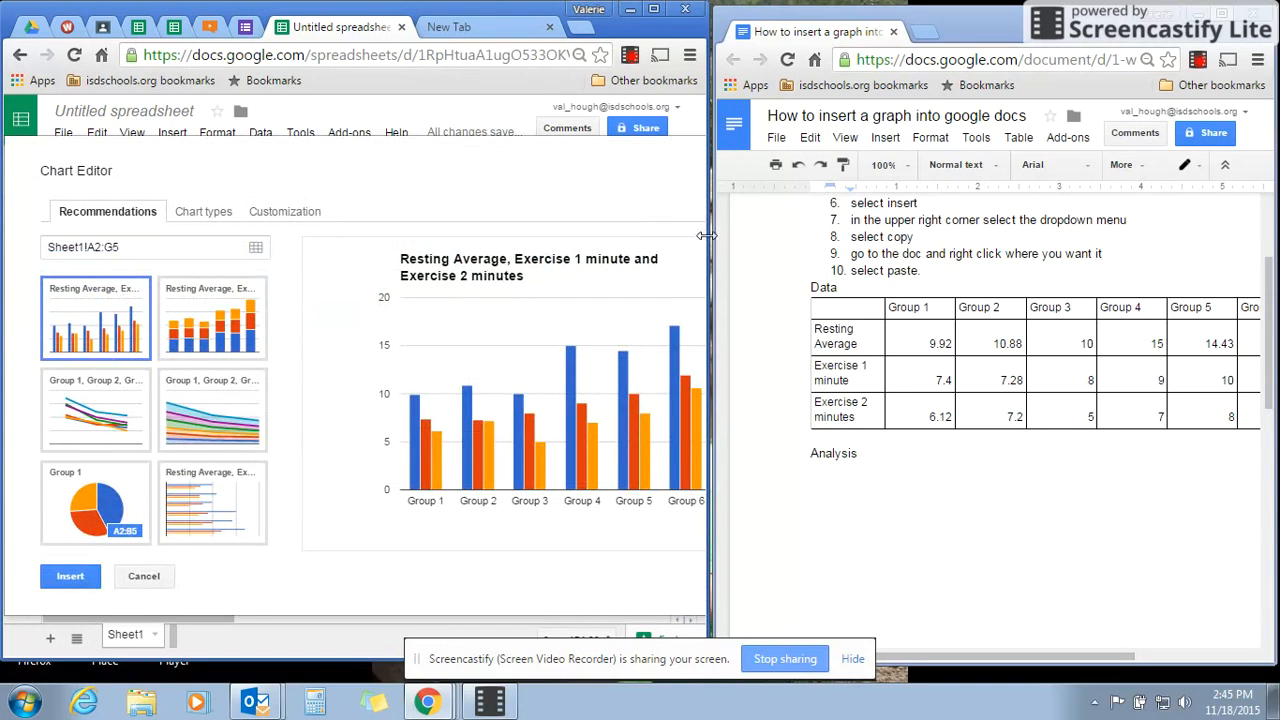
drag(705, 236, 913, 235)
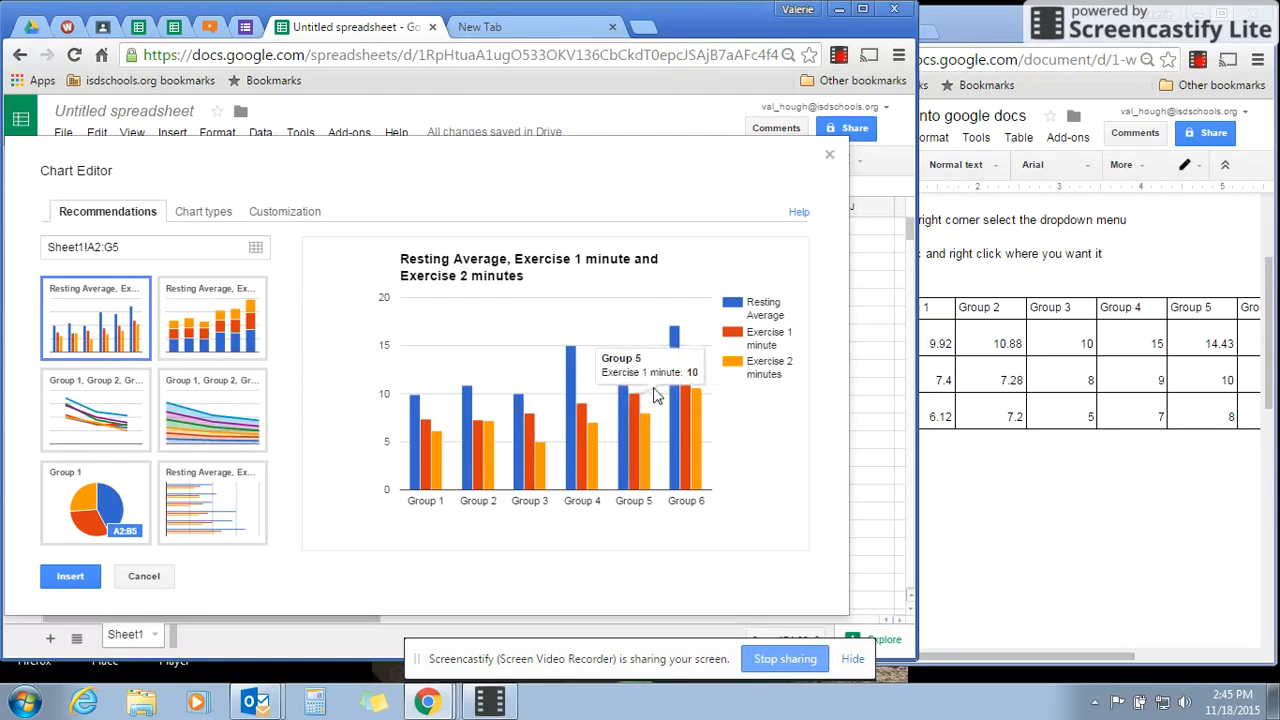
Compare the straight and smooth line chart types in the preview, and set the chart to the straight line type
click(205, 212)
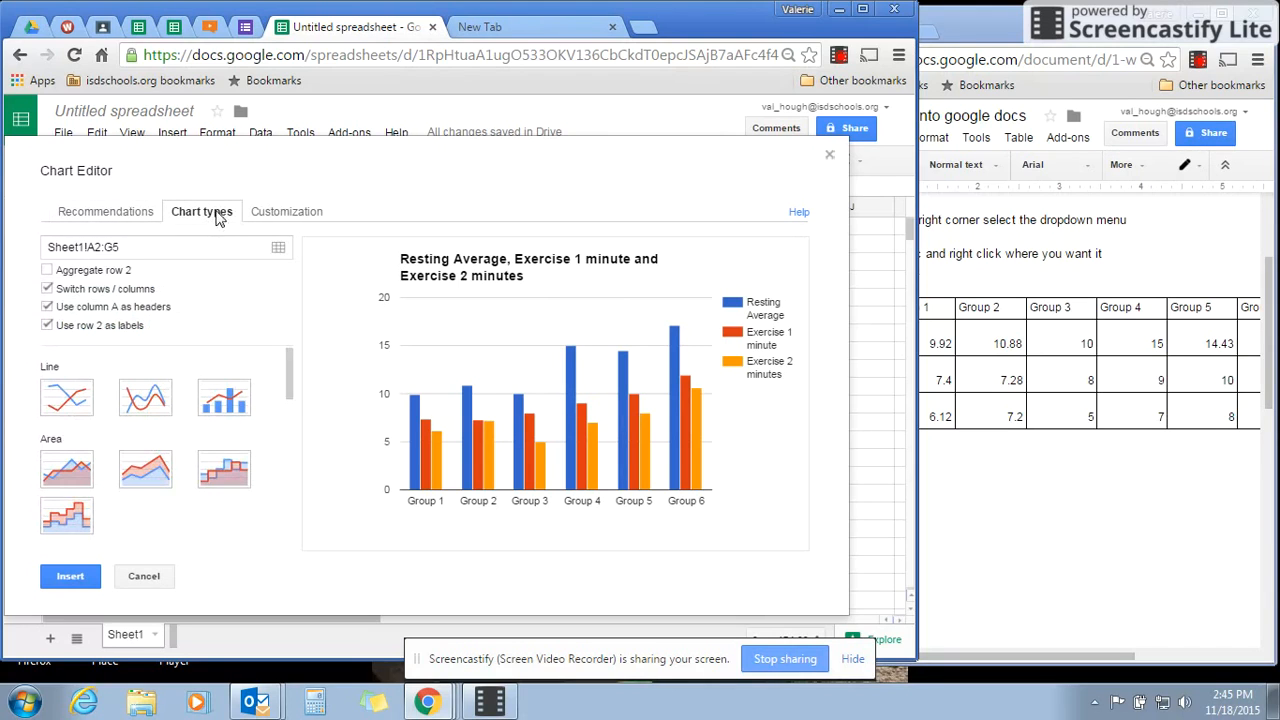
click(70, 392)
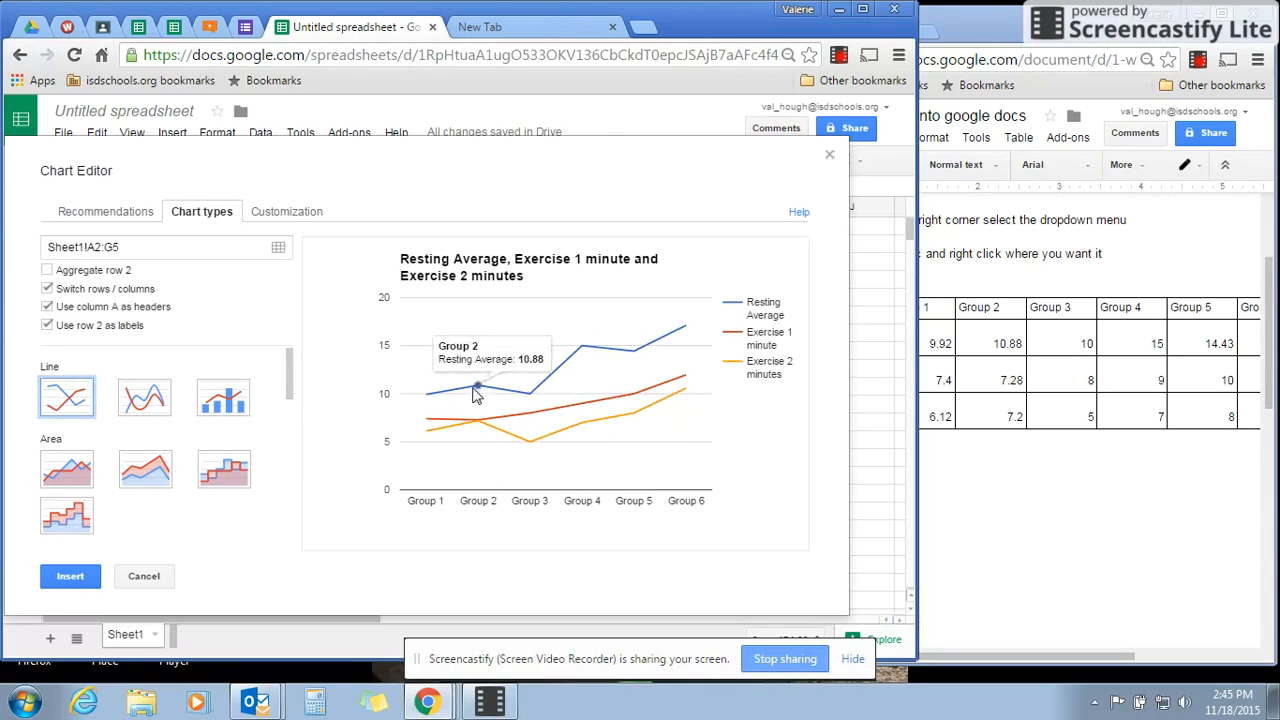
mouse_move(581, 358)
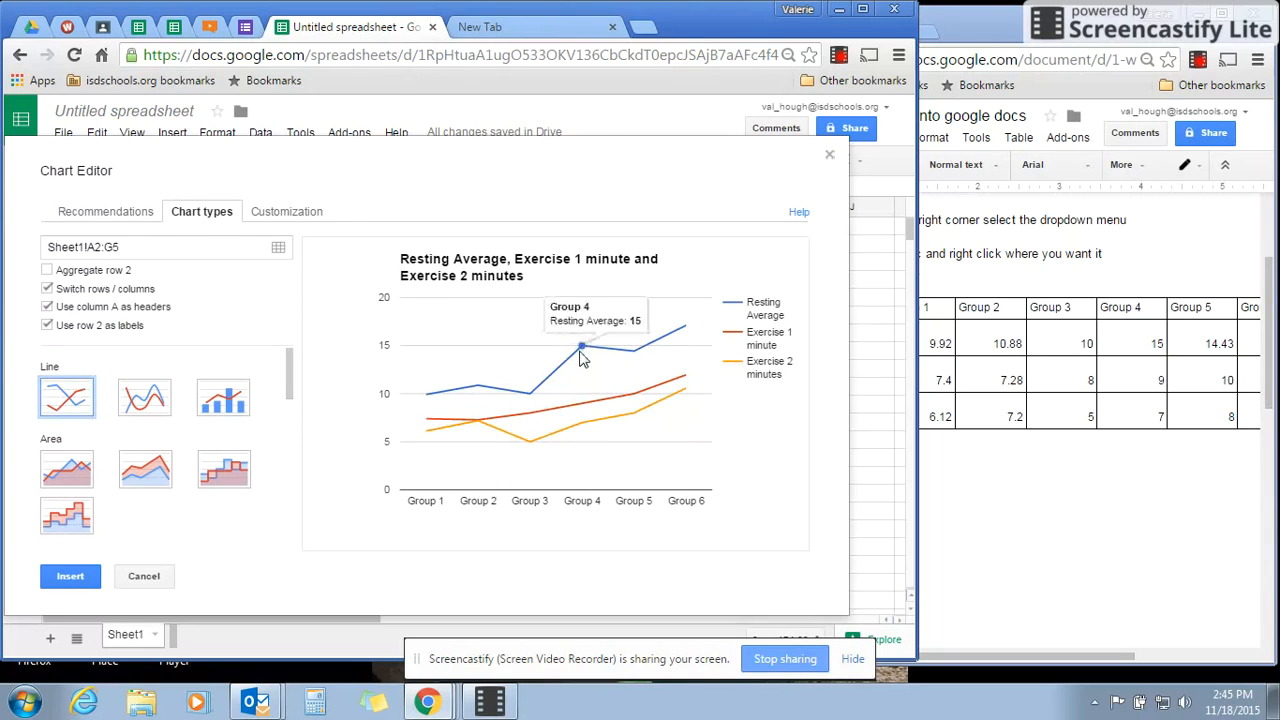
click(150, 400)
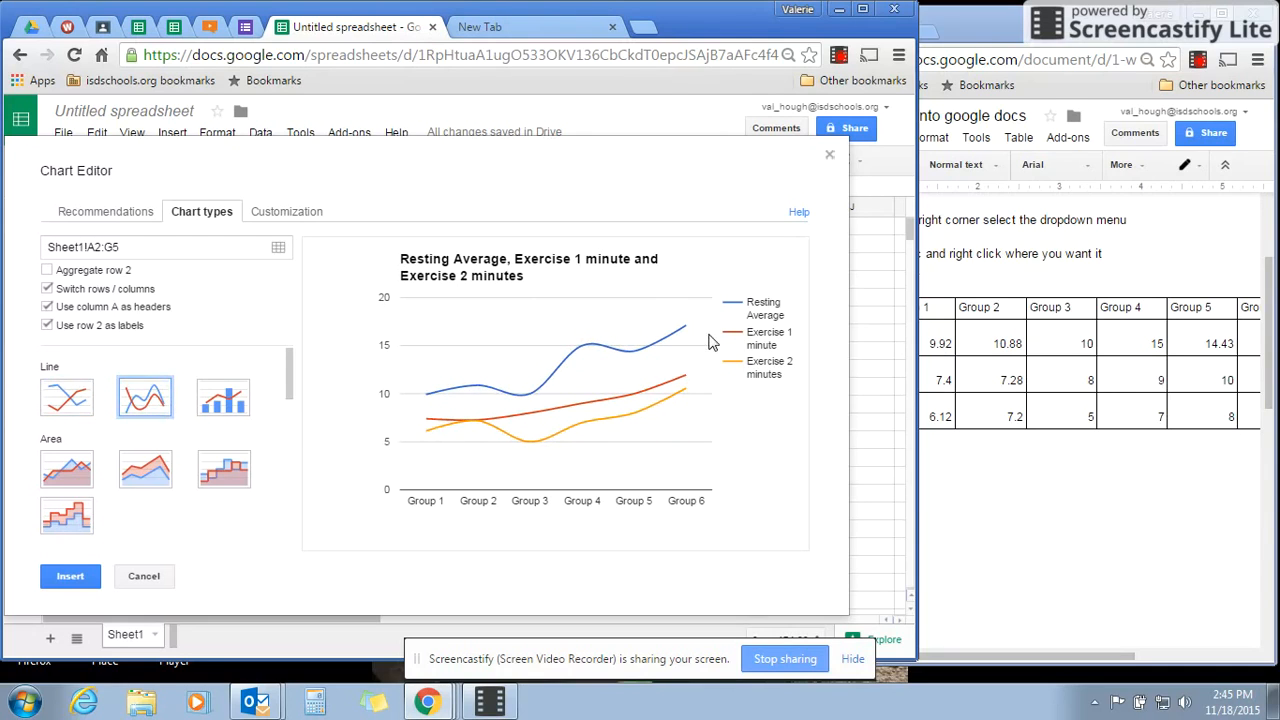
mouse_move(590, 355)
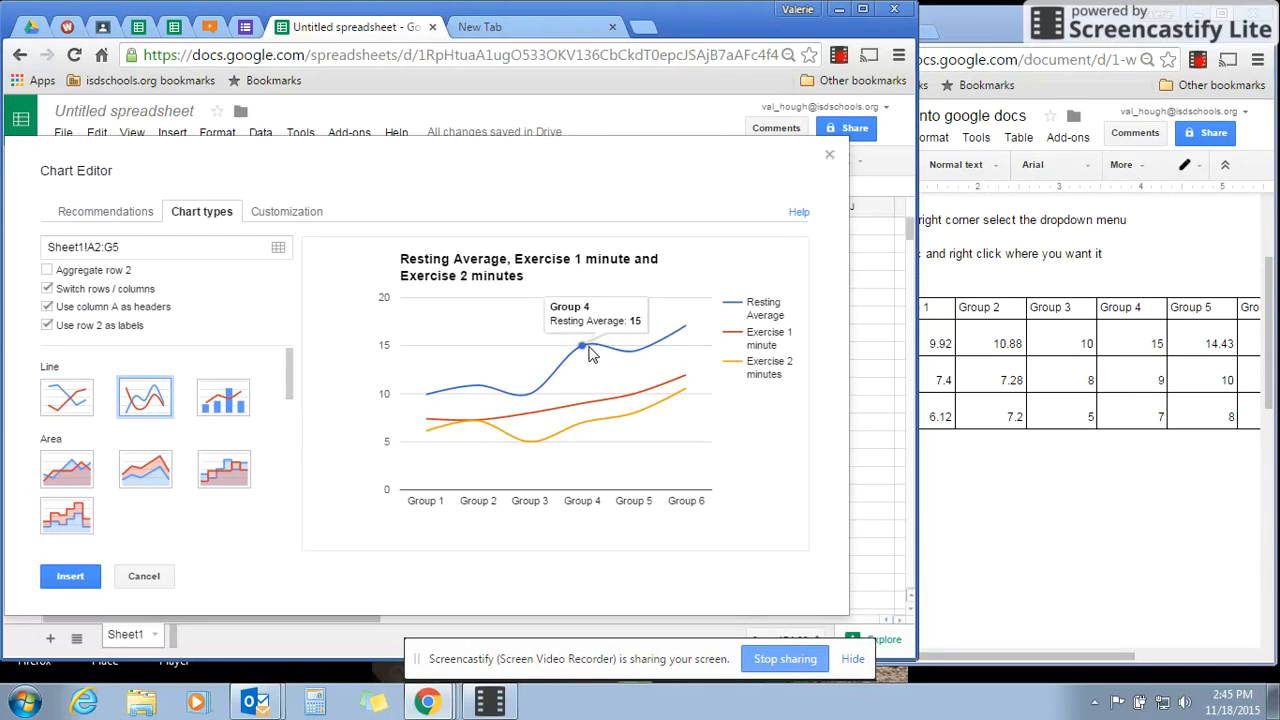
click(86, 408)
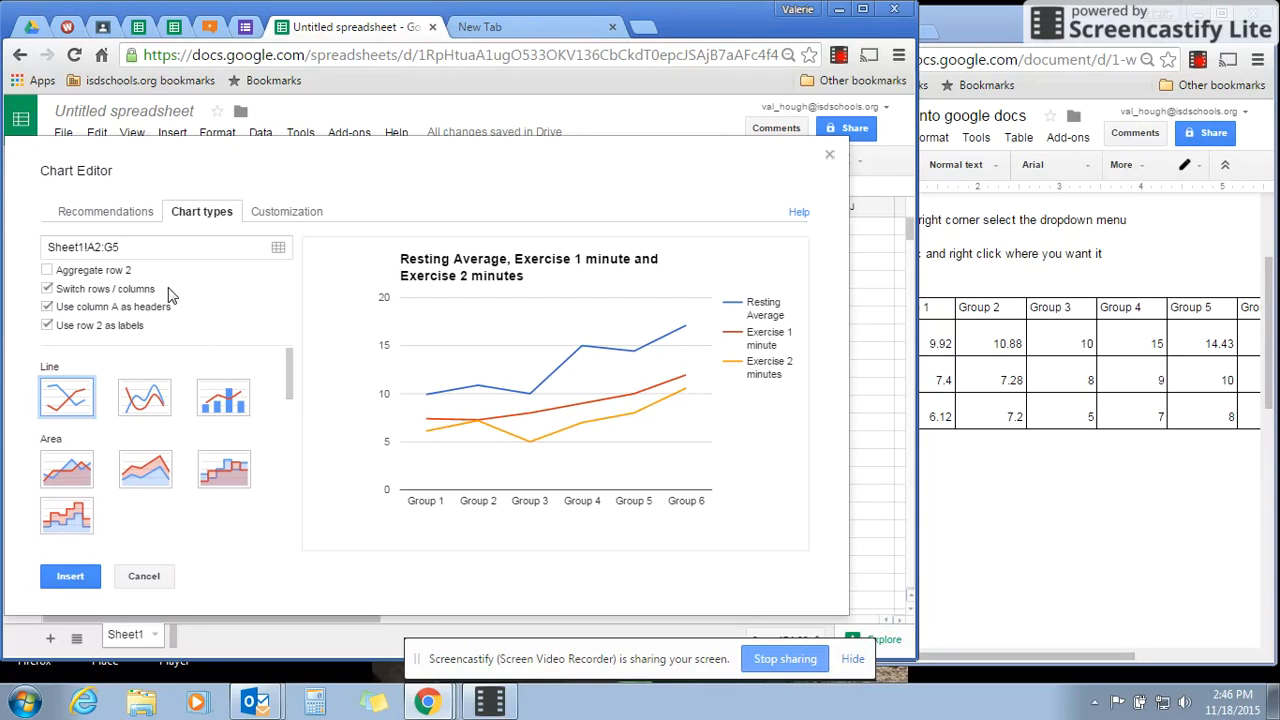
Turn off the chart's Switch rows / columns option
drag(169, 289, 48, 290)
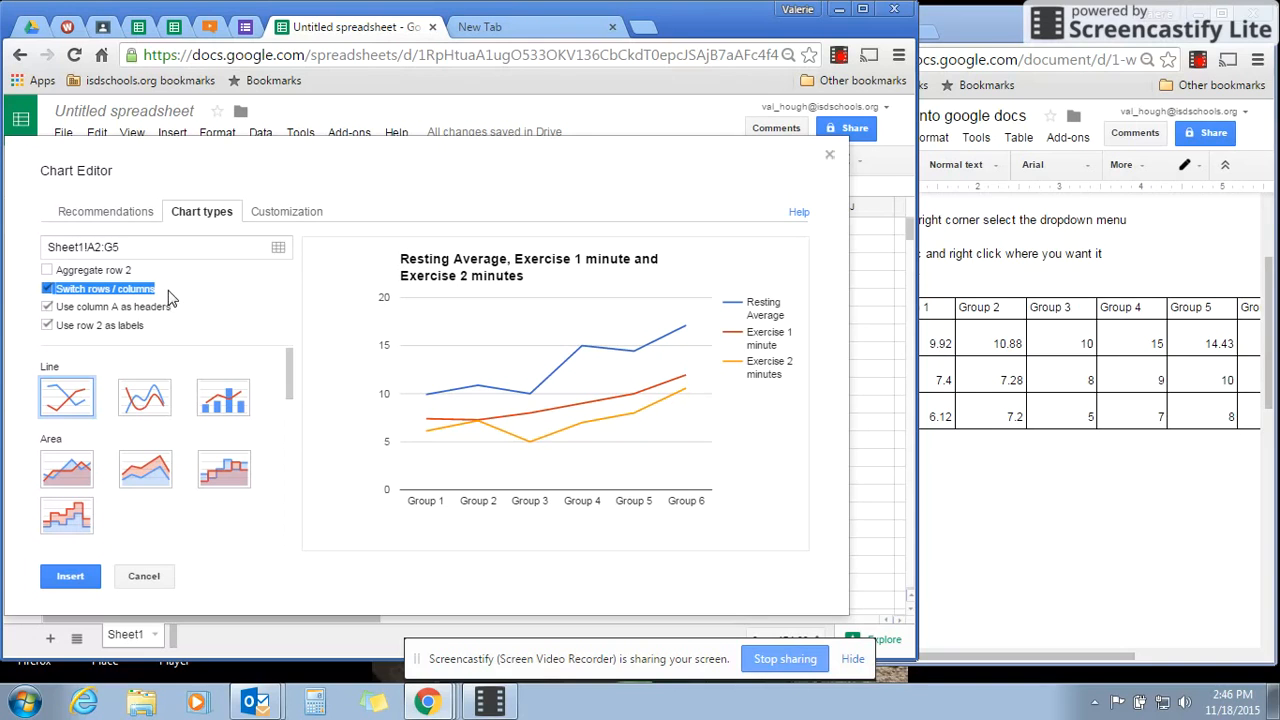
click(100, 289)
click(51, 290)
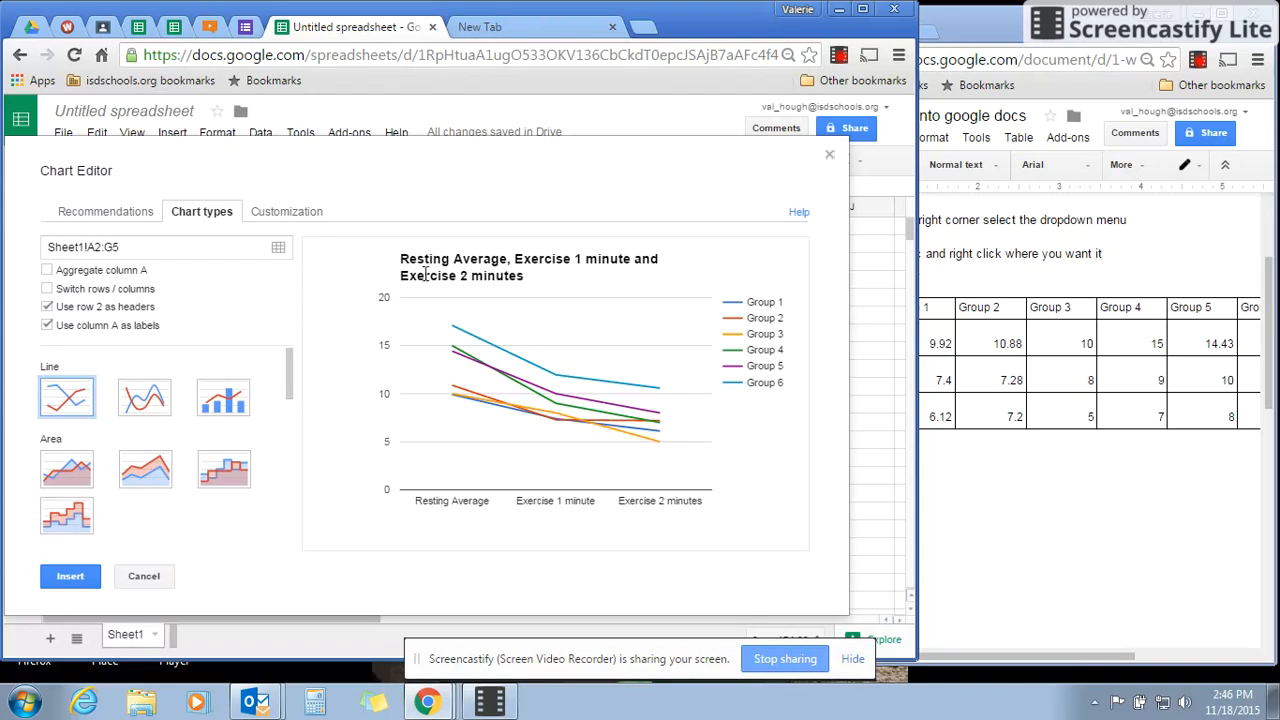
Replace the chart title with "Effect of Exercise on Cellular Respiration"
click(282, 215)
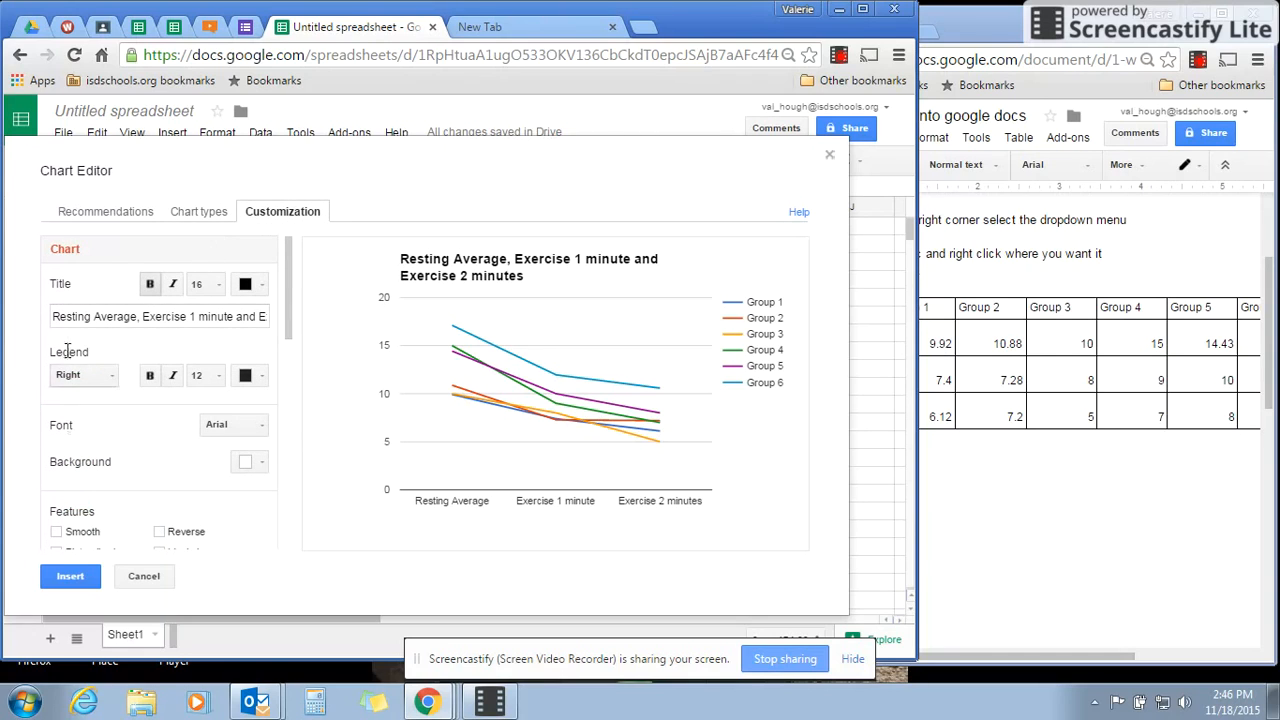
drag(48, 285, 296, 323)
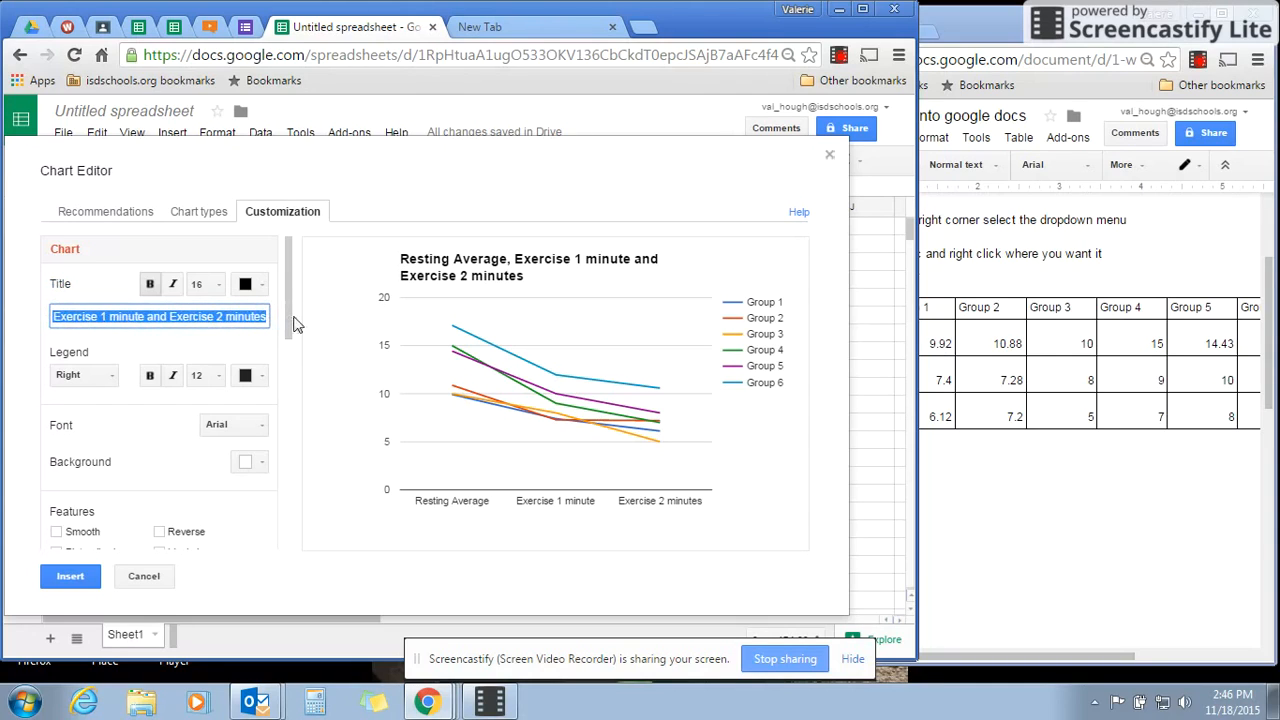
text(Effect of Exercise o)
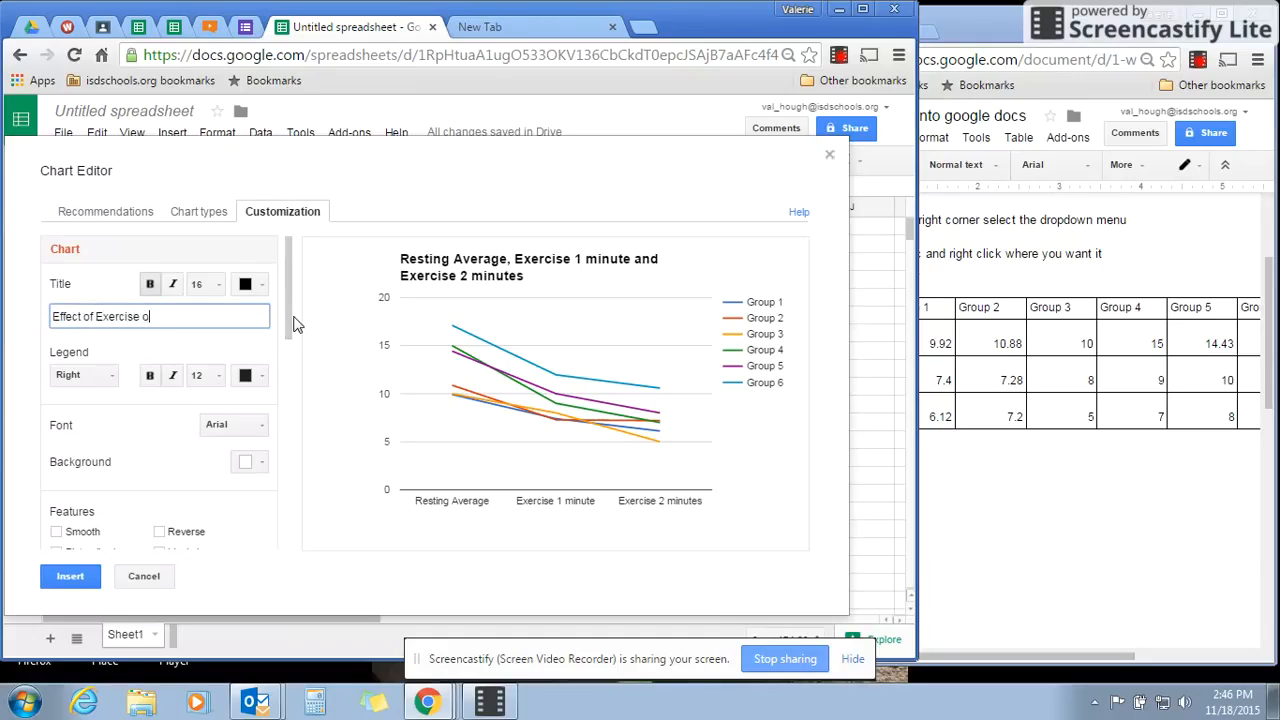
text(n Cellular Respiration)
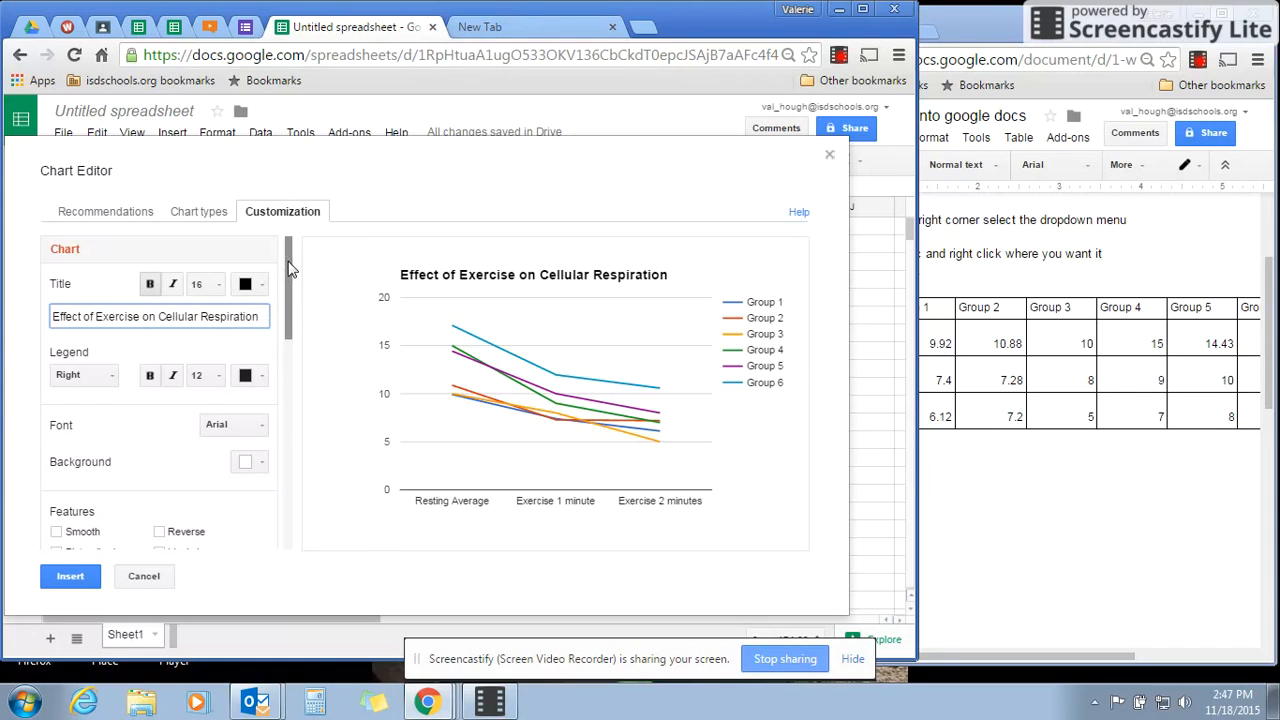
Title the chart's horizontal axis "Amount of Exercise"
drag(289, 268, 290, 388)
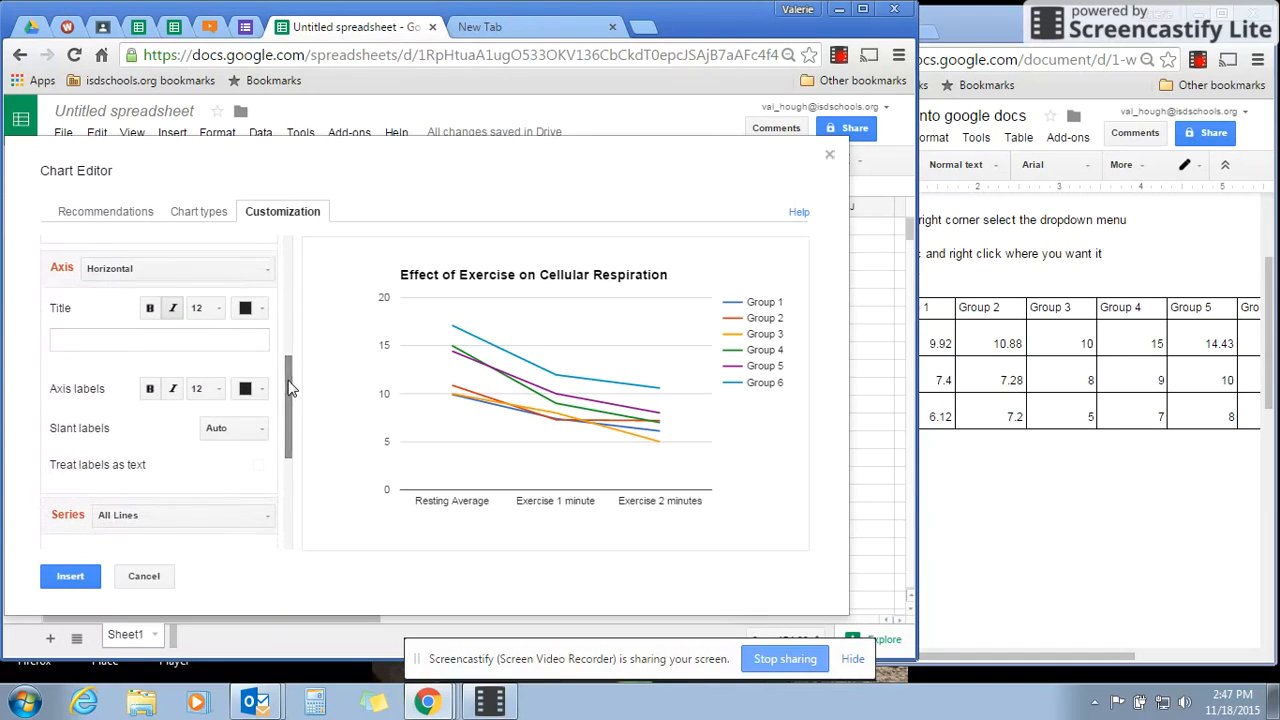
click(124, 274)
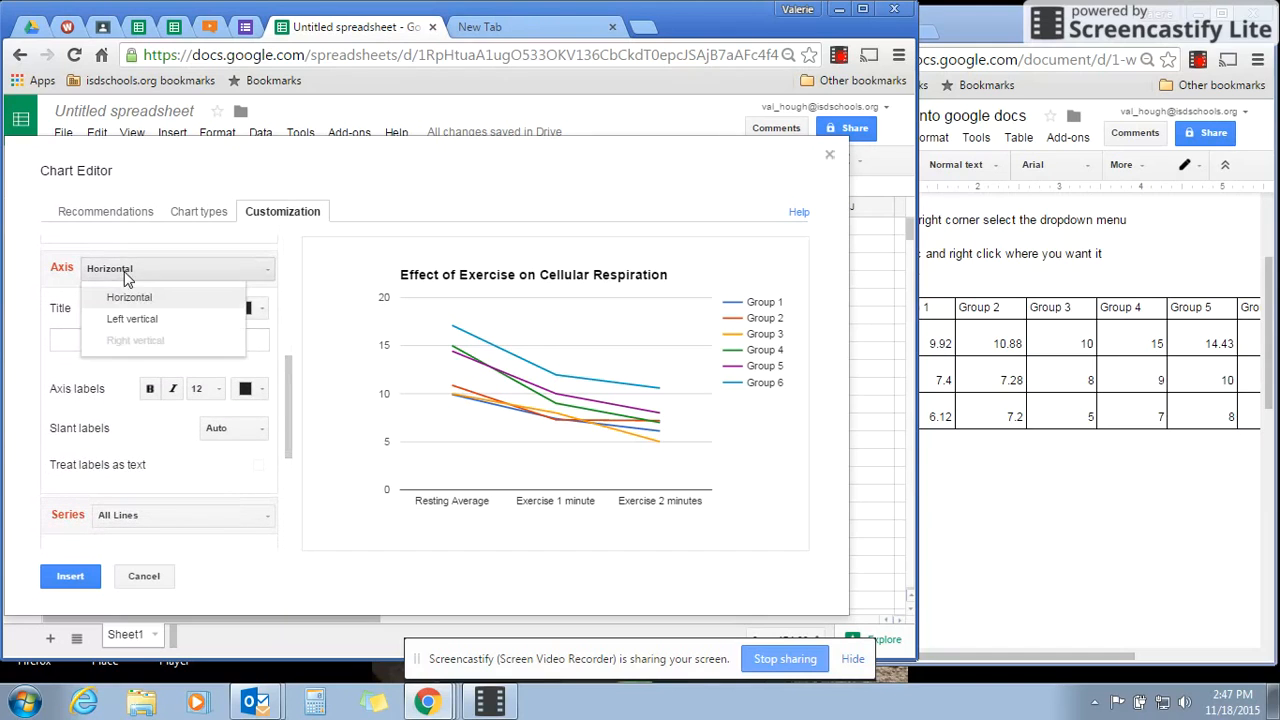
click(124, 276)
click(96, 340)
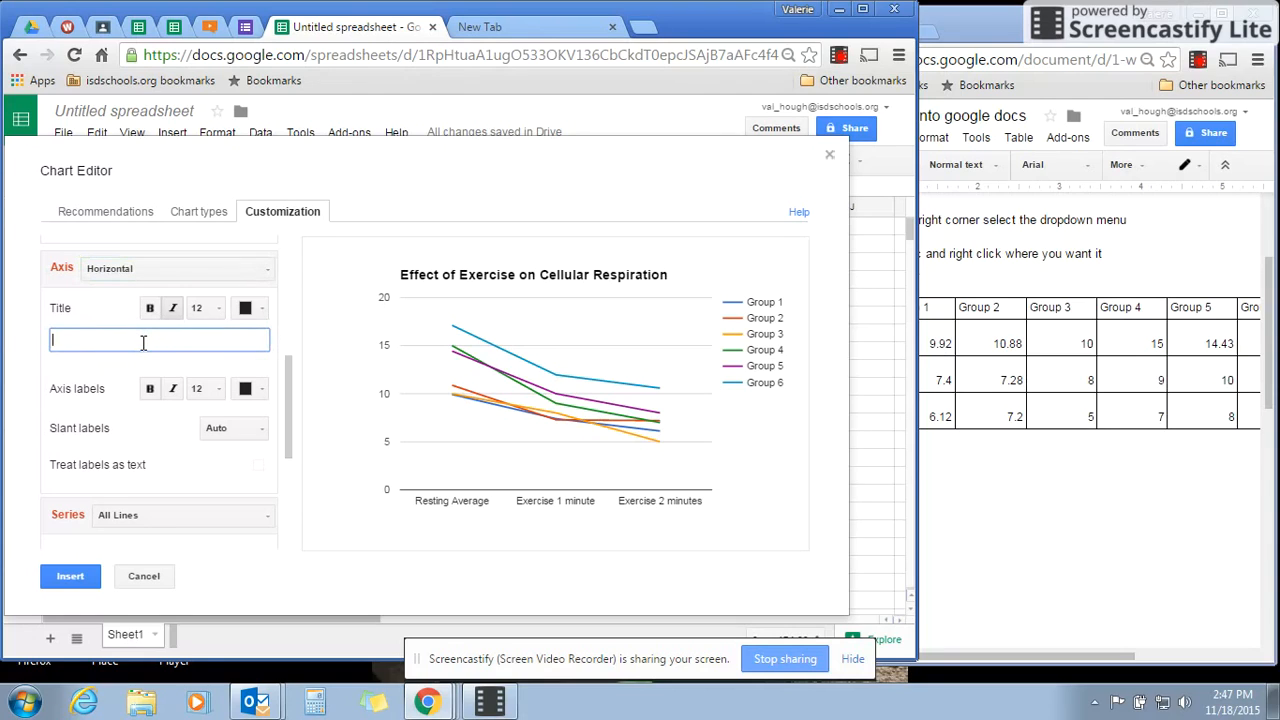
text(Amount of Exercise)
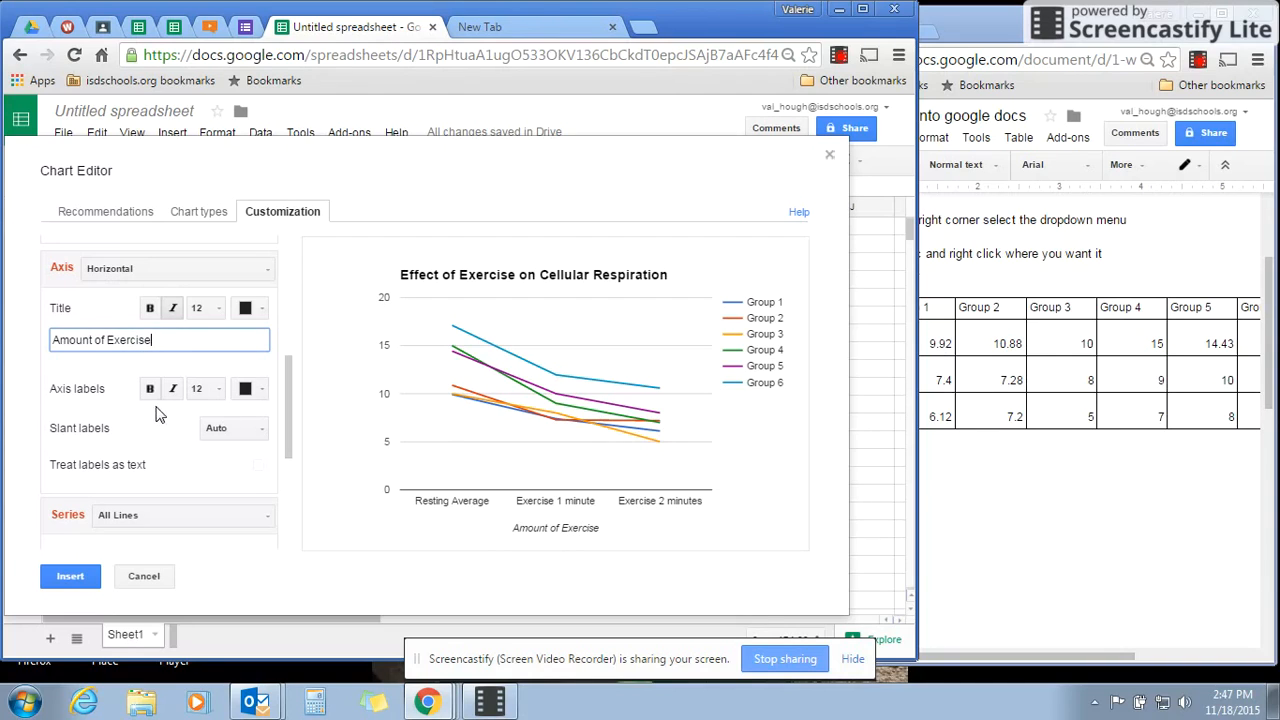
Title the chart's left vertical axis "Time until color change in seconds"
click(210, 275)
click(182, 320)
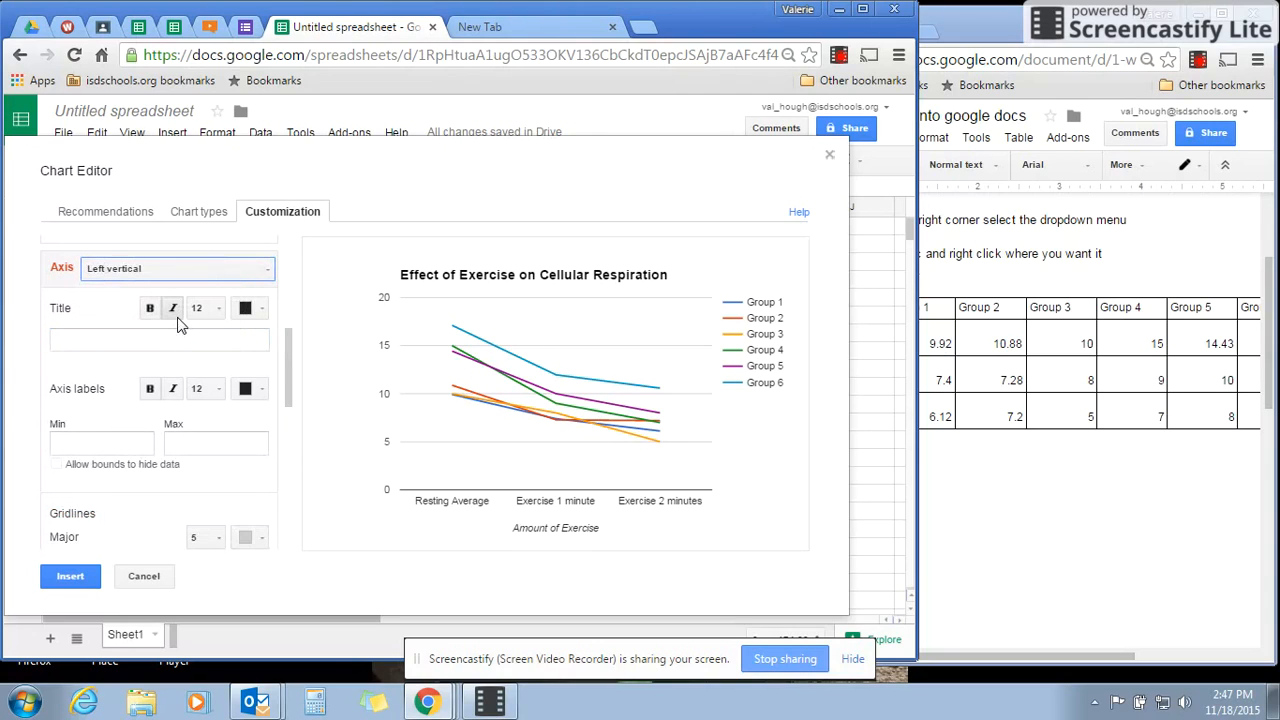
click(73, 343)
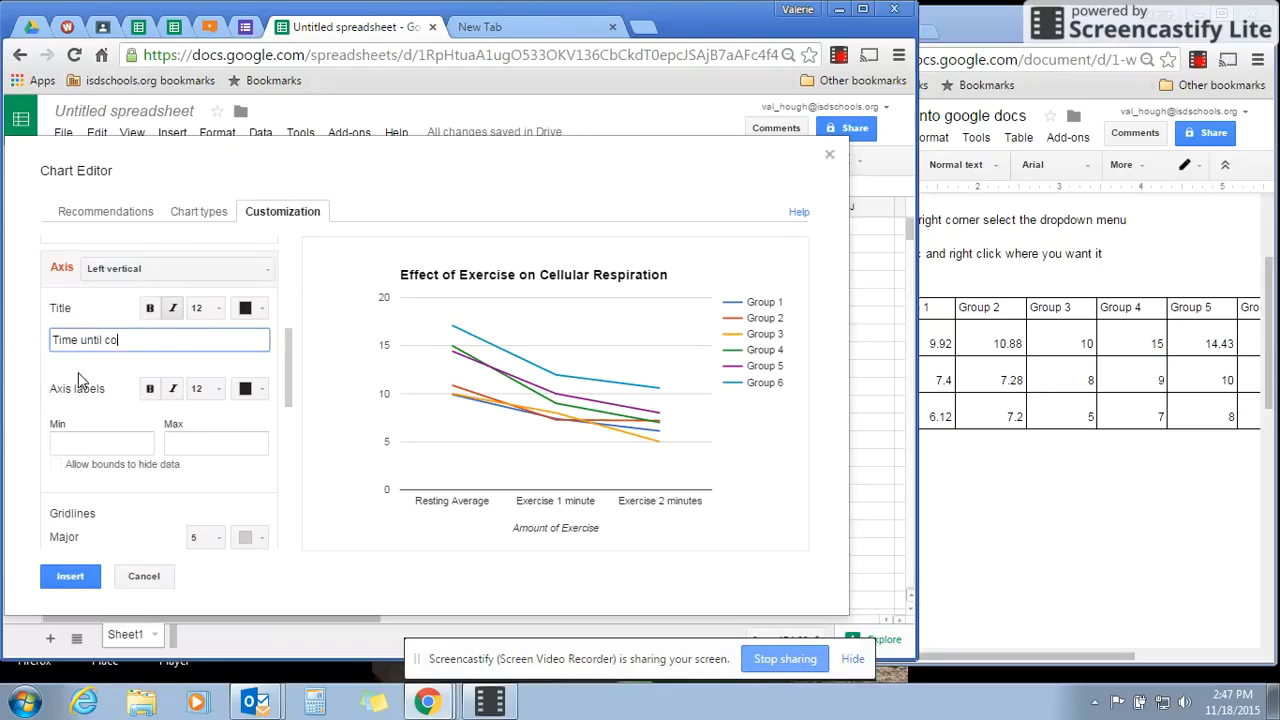
text(Time until color change in seconds)
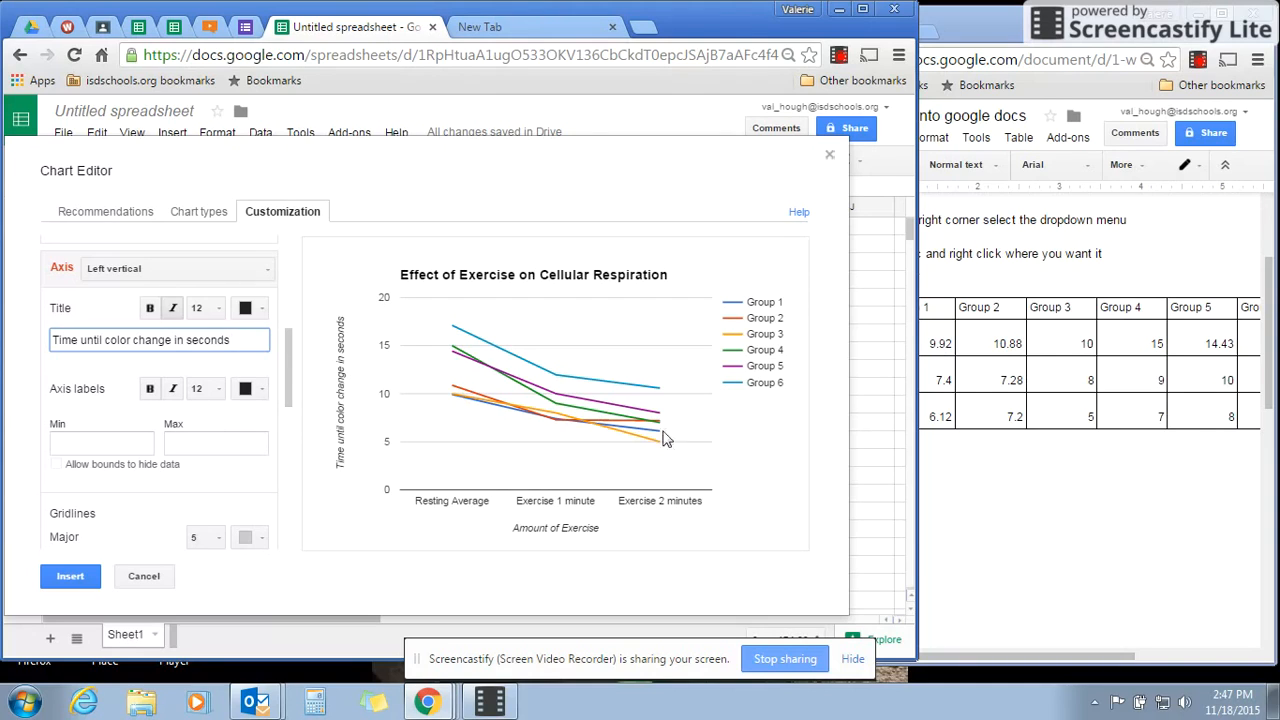
Insert the finished chart into the sheet and move it just below the data table
click(95, 580)
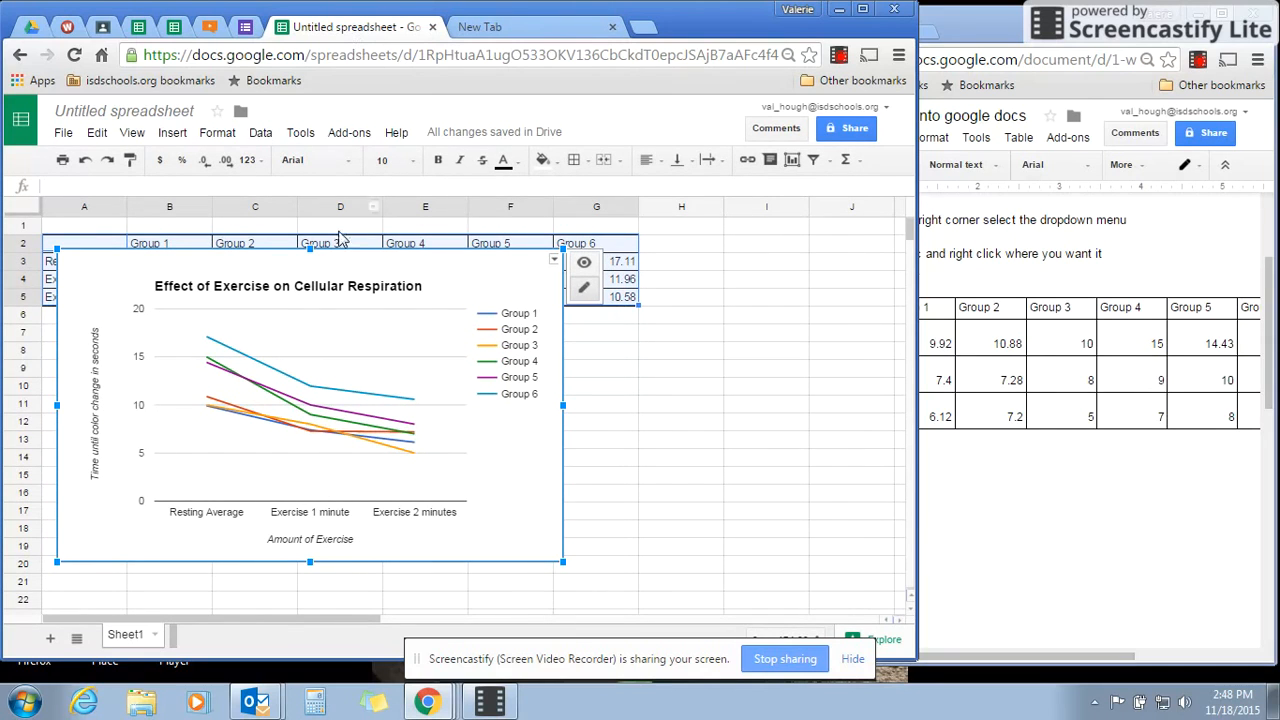
drag(330, 273, 331, 344)
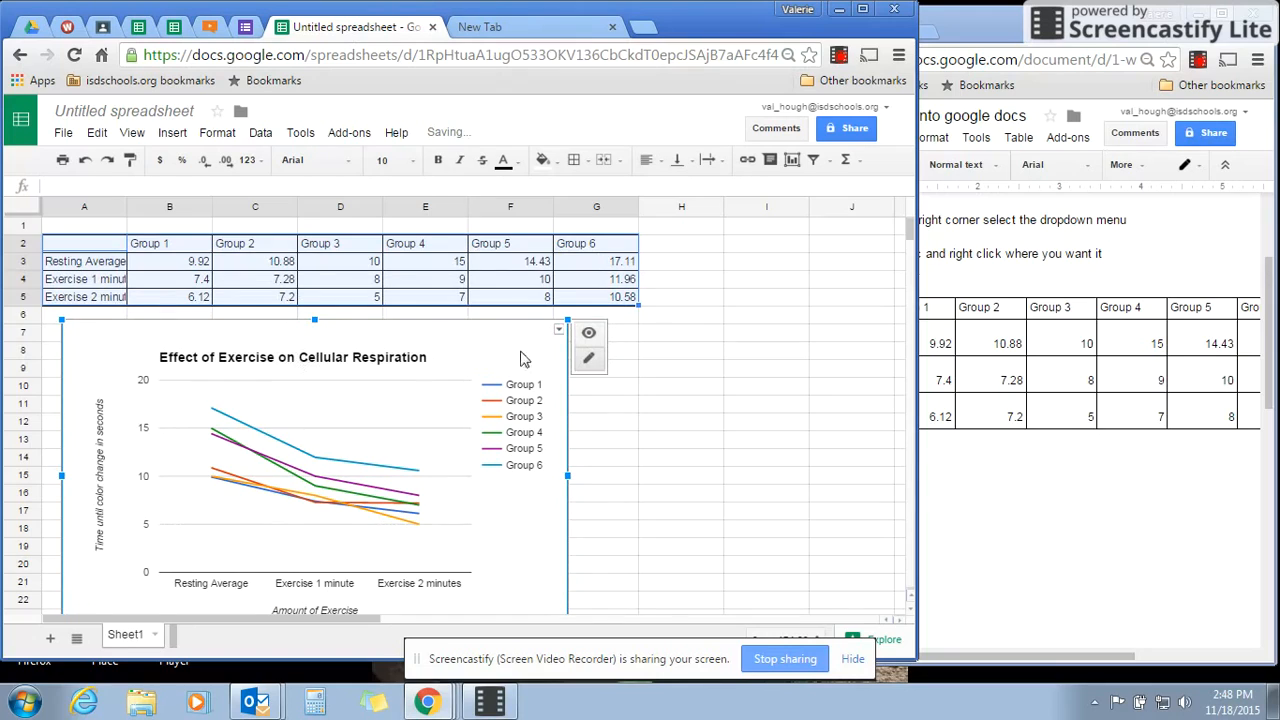
click(702, 335)
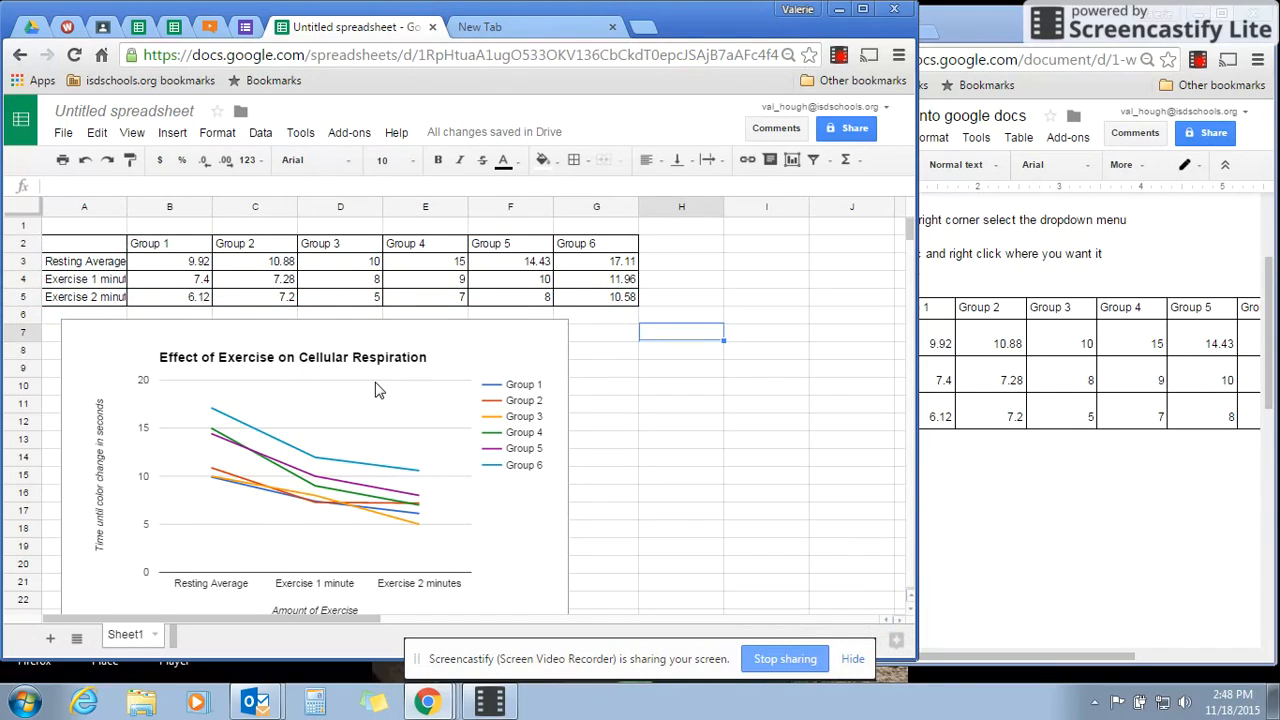
Narrow the spreadsheet window so the document beside it is fully exposed, and copy the cellular respiration line chart
click(520, 344)
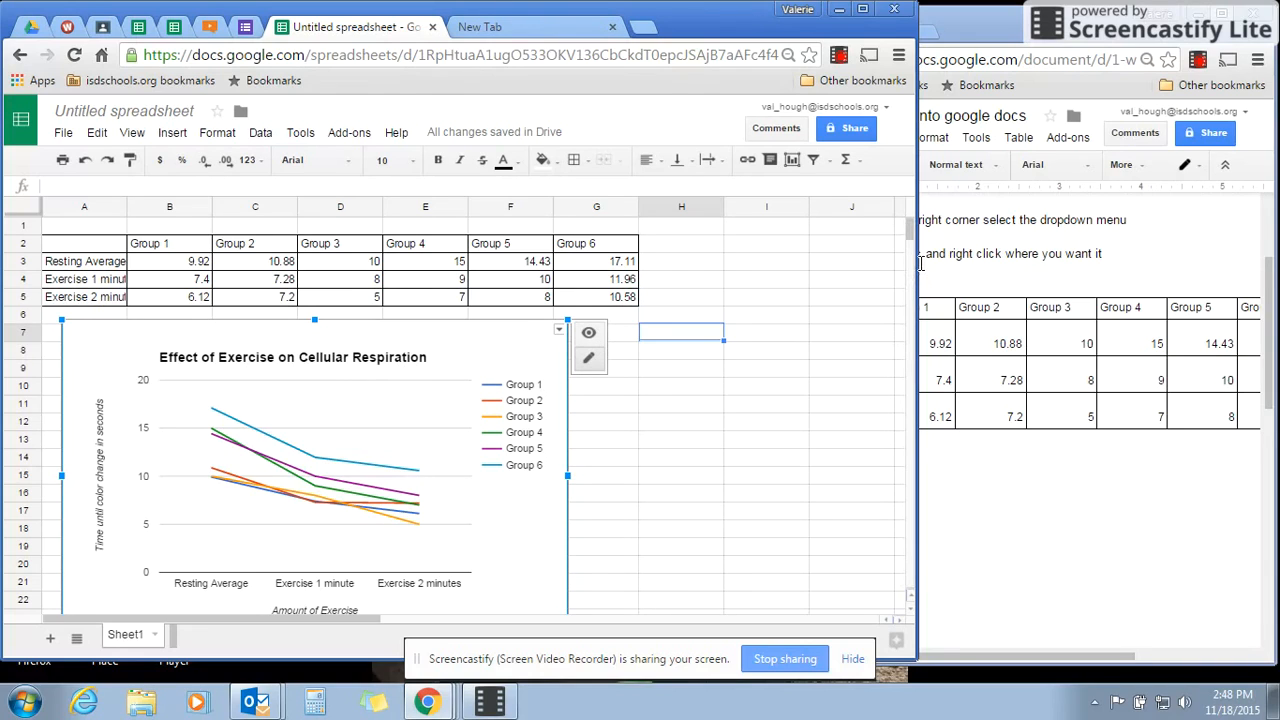
drag(914, 266, 712, 346)
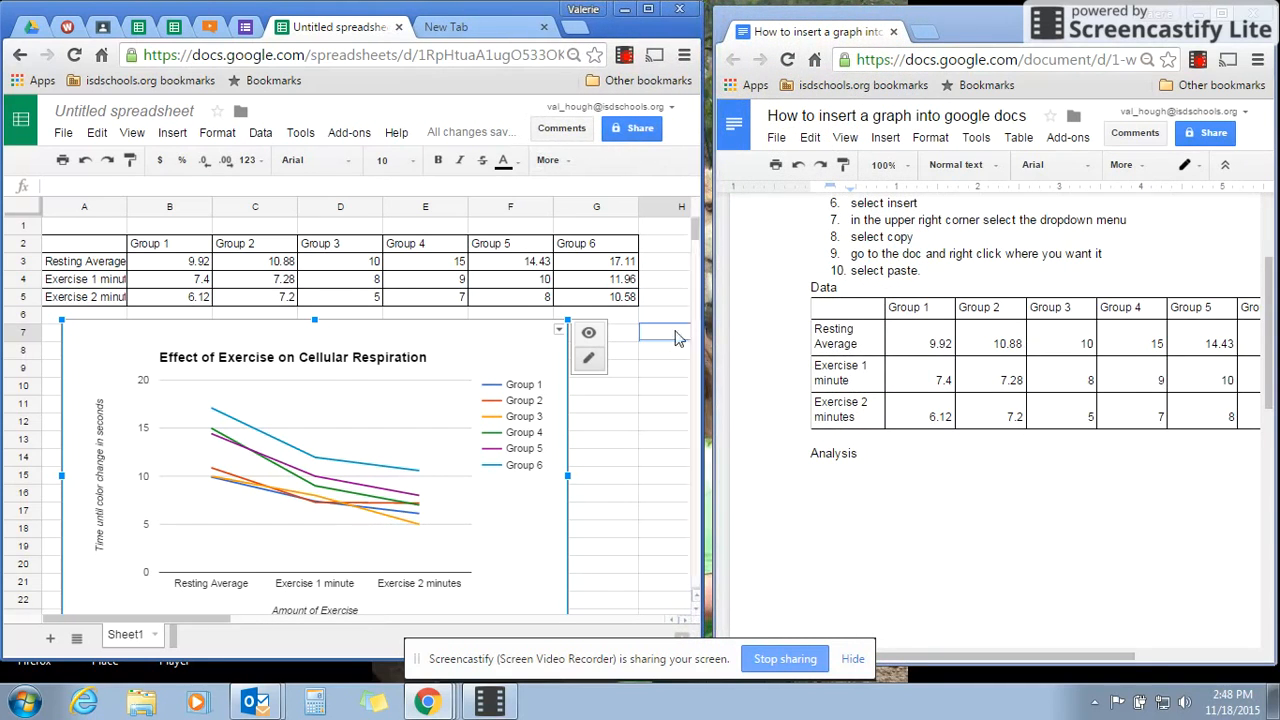
click(558, 332)
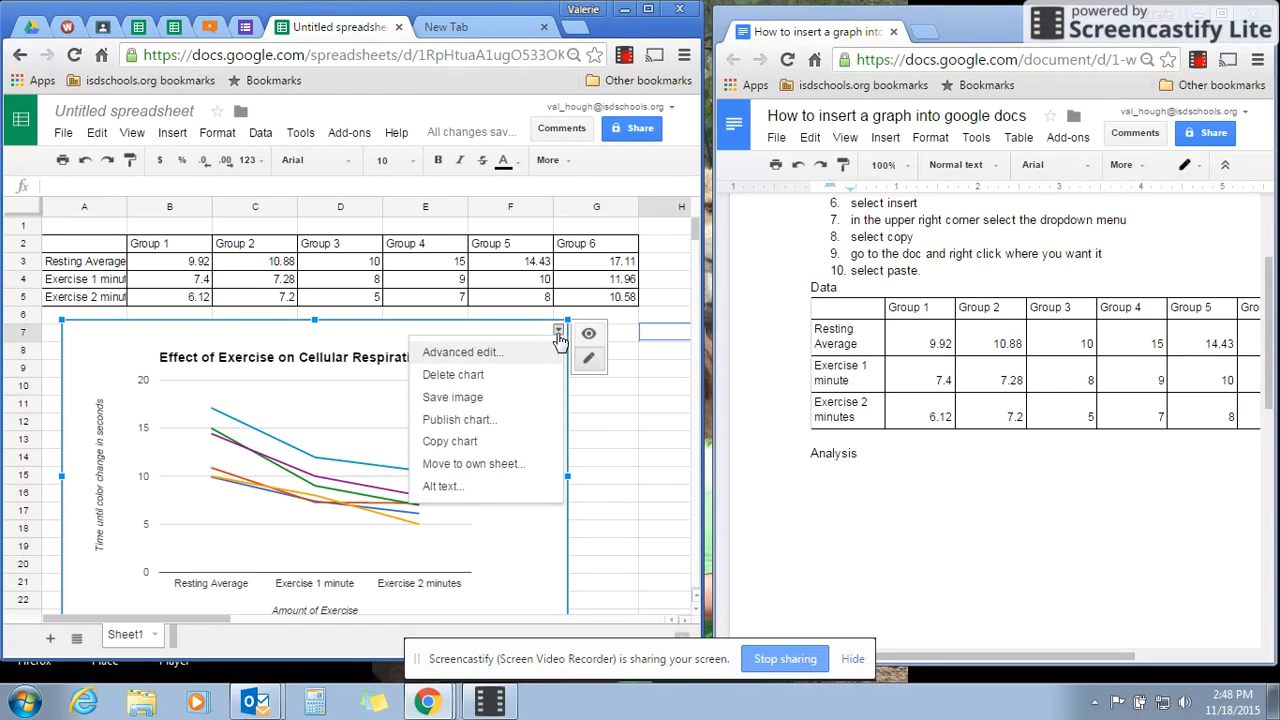
click(485, 446)
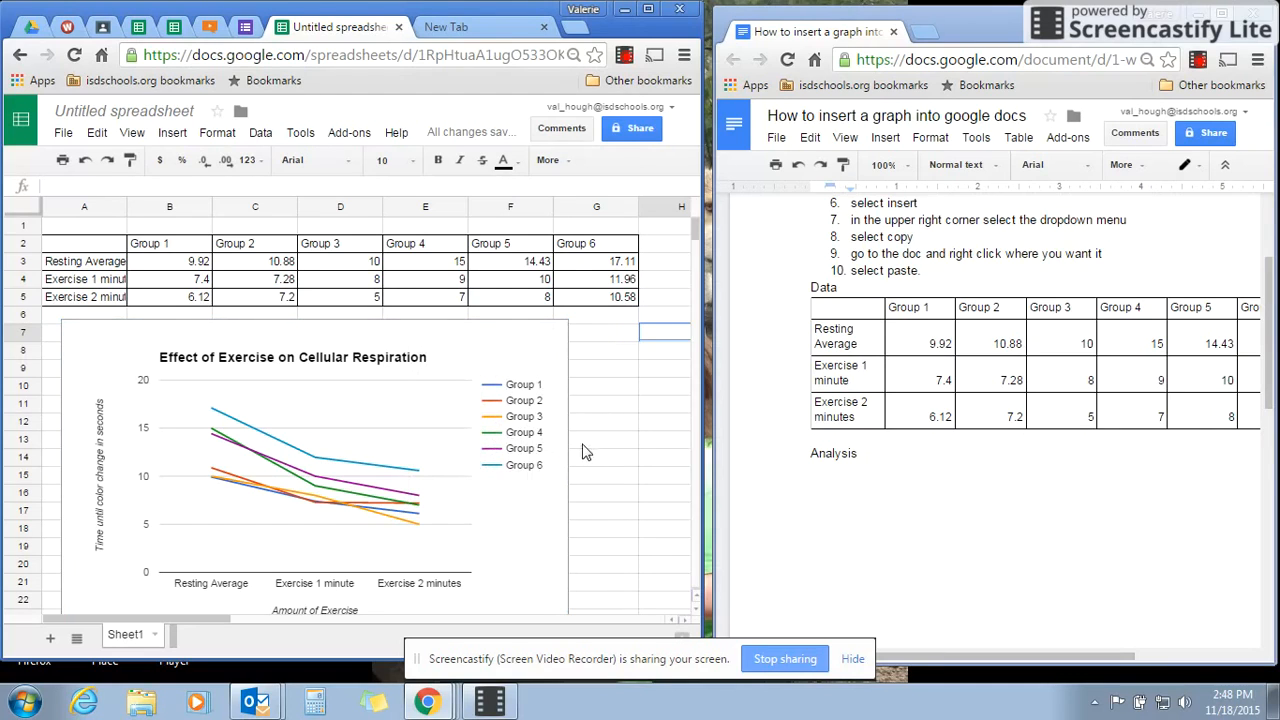
In the Google Docs document, paste the copied chart on the empty line below the "Analysis" heading and check its placement
click(826, 482)
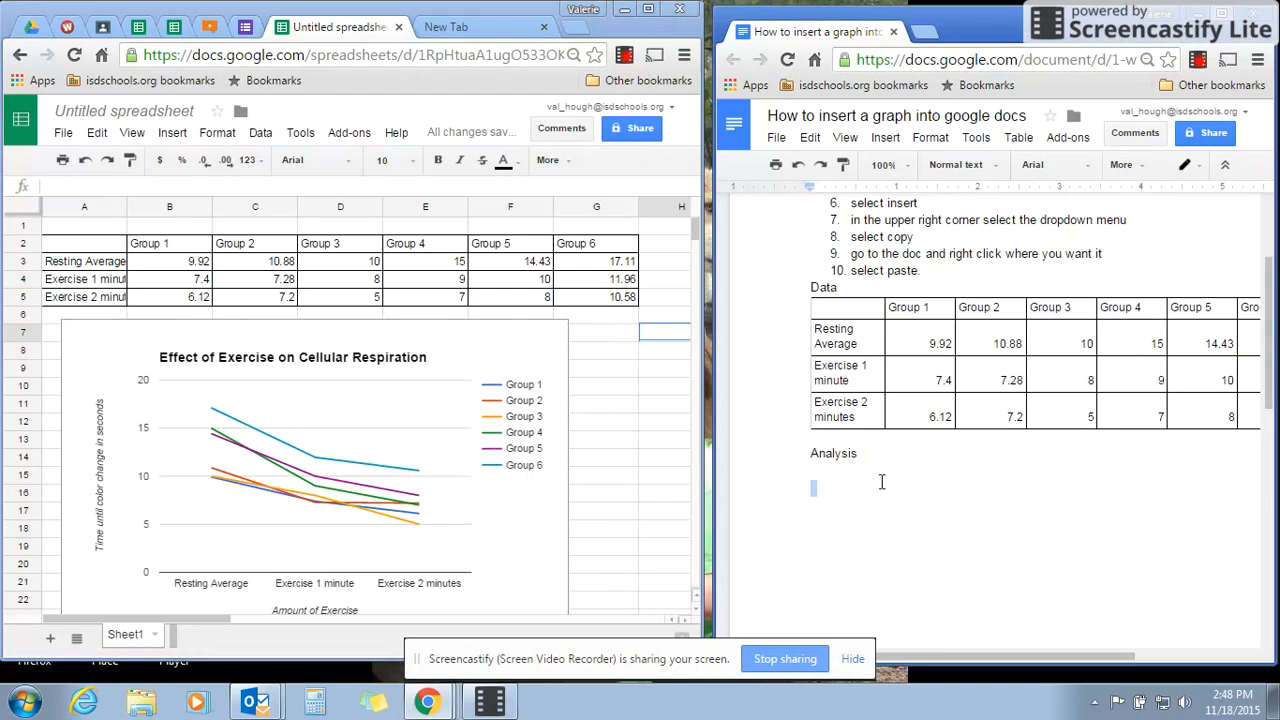
right_click(816, 487)
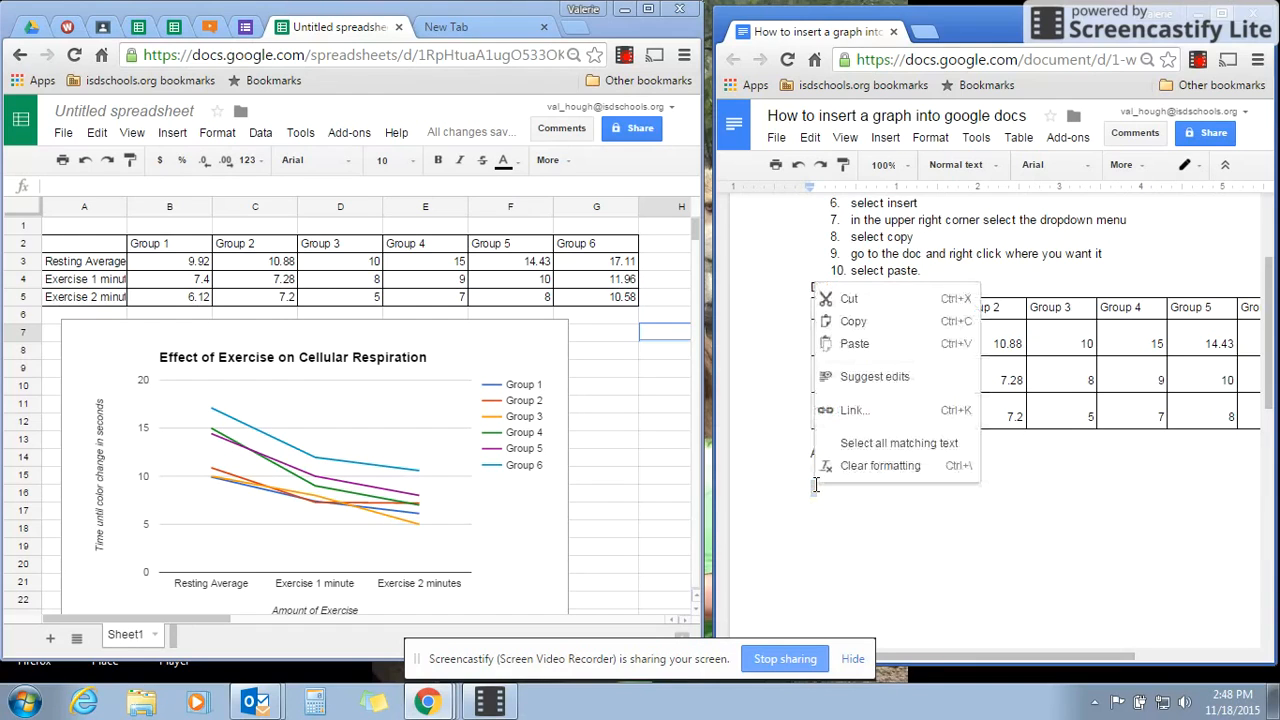
click(850, 345)
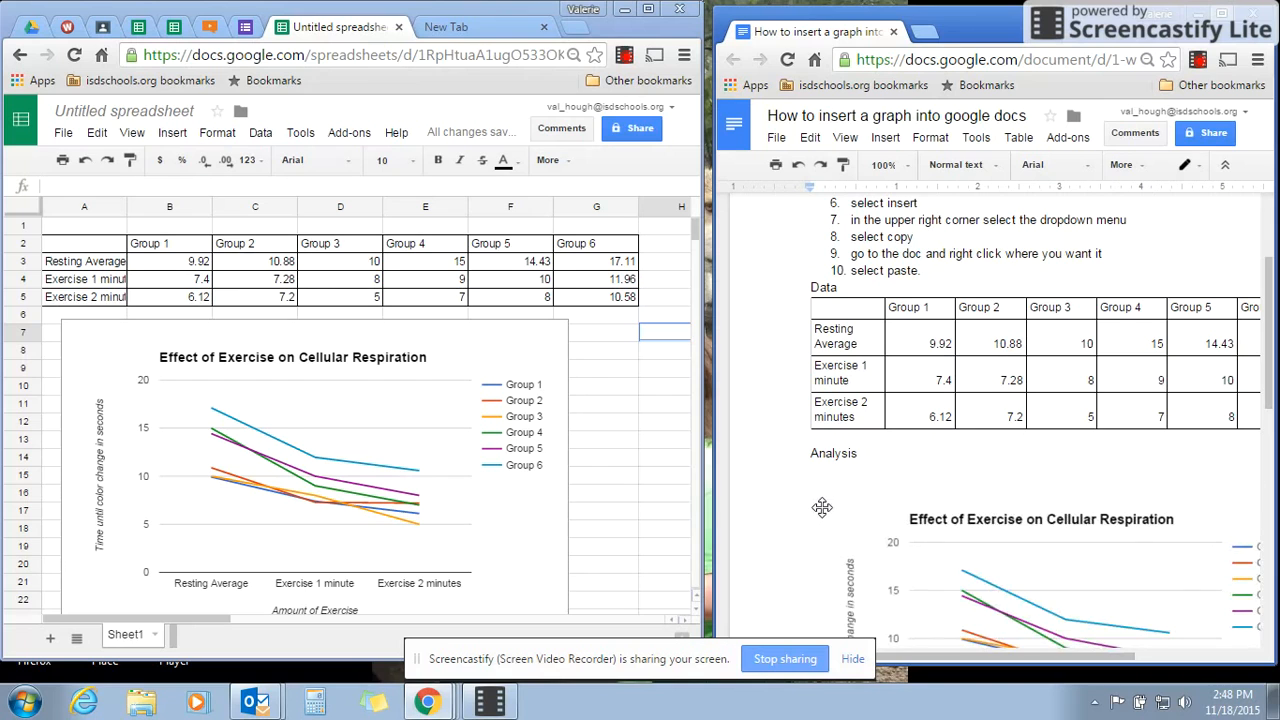
scroll(830, 505, down, 3)
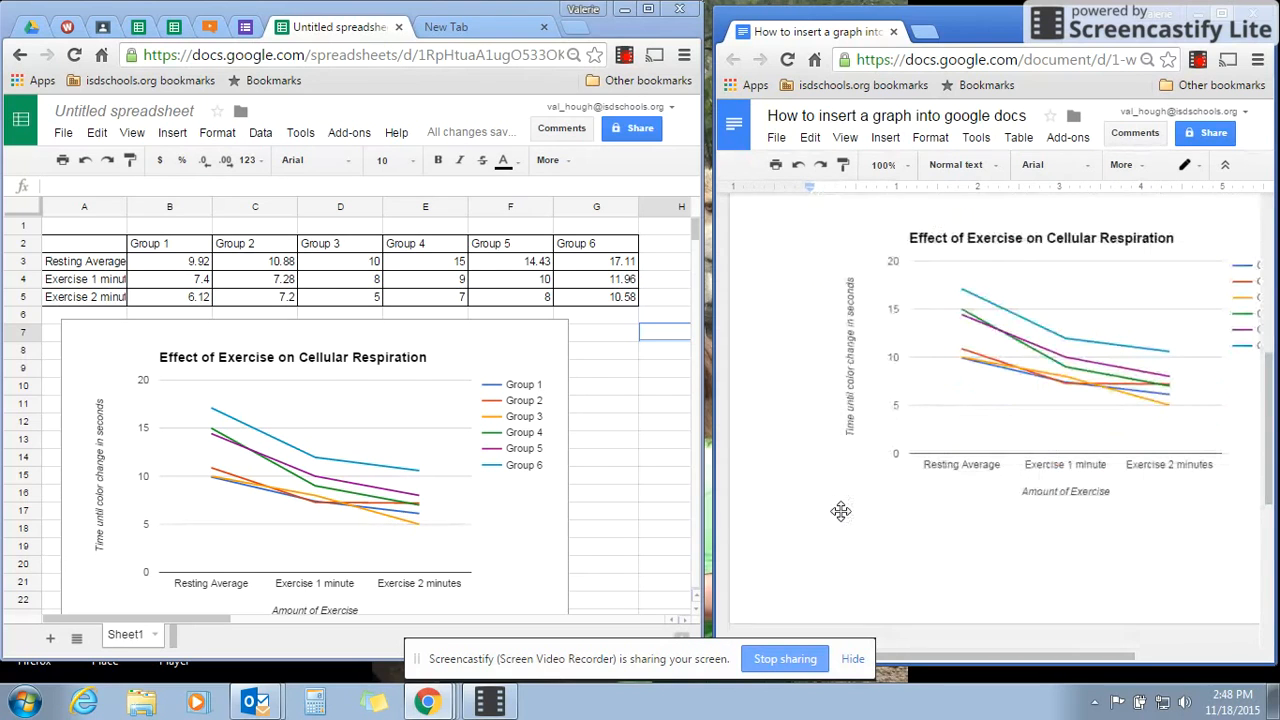
scroll(862, 470, down, 2)
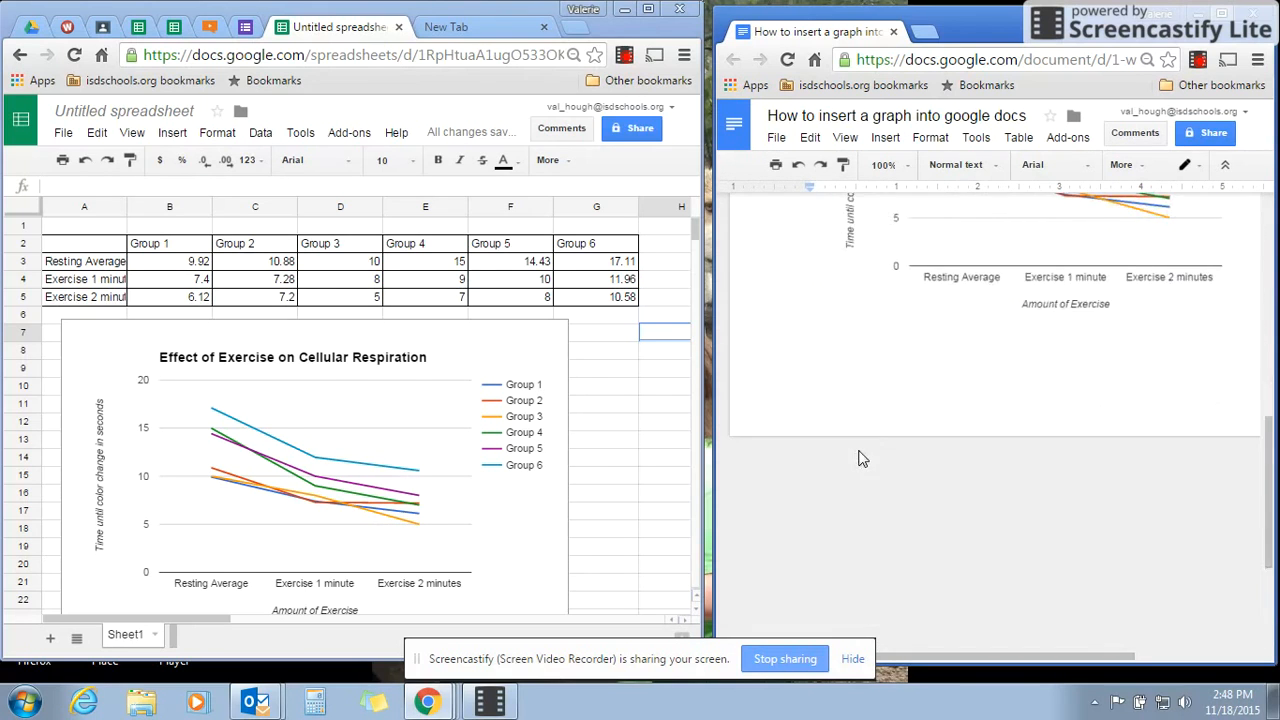
scroll(862, 458, up, 4)
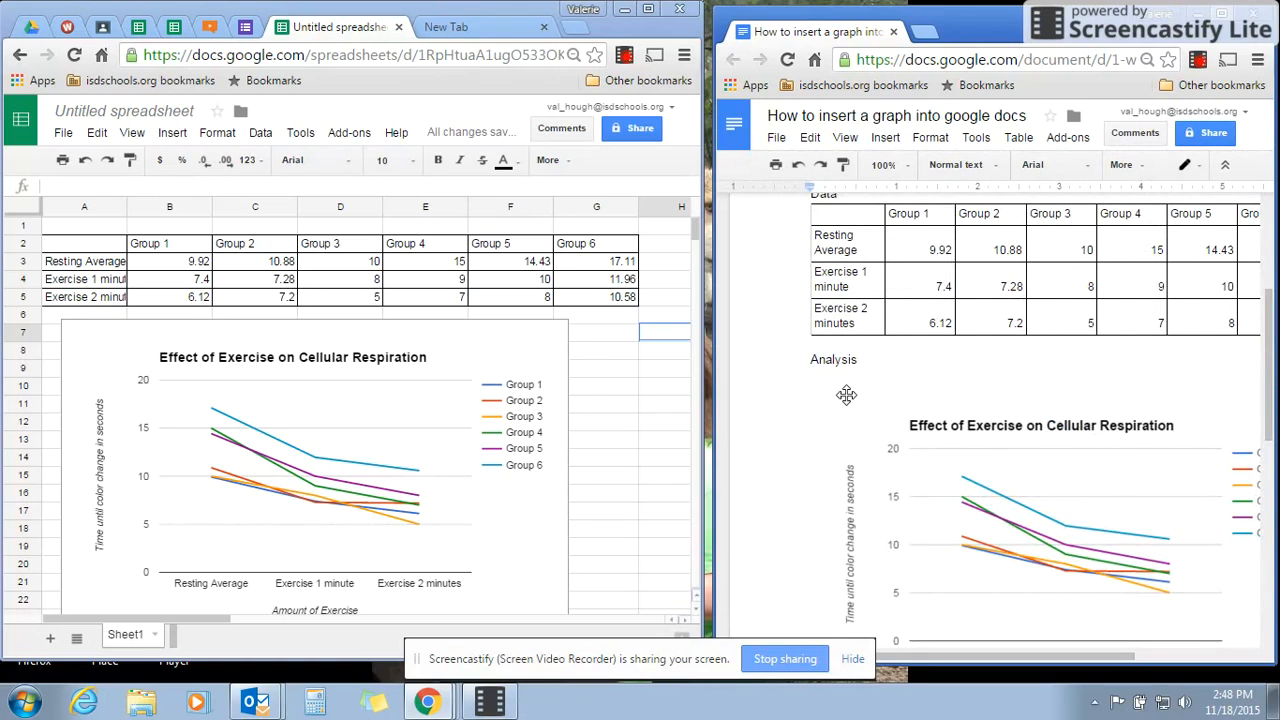